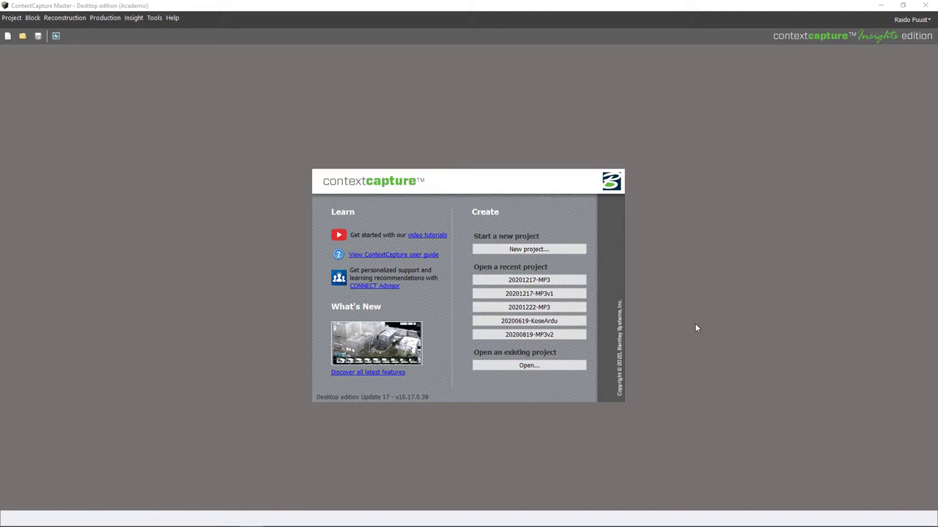
- Open the recent project 20201217-MP3 and review the photos and survey points of Block_1
click(541, 283)
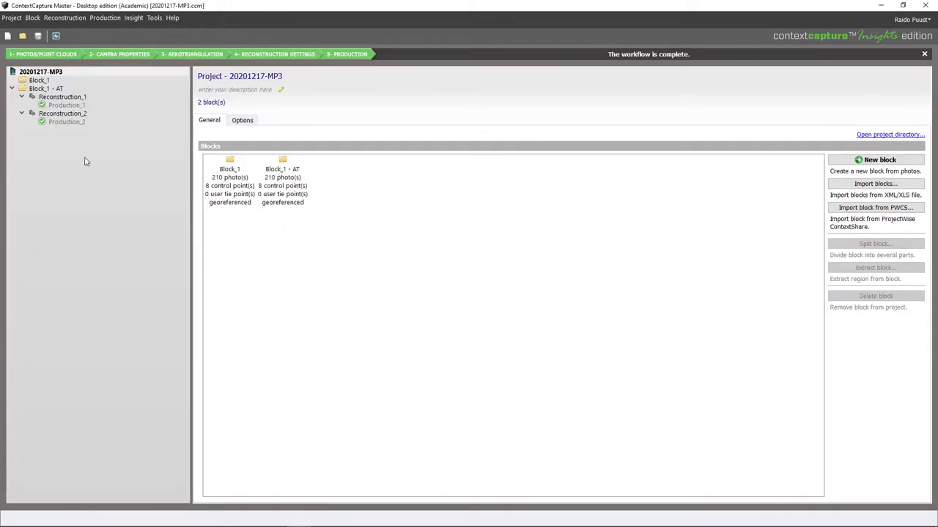
click(39, 82)
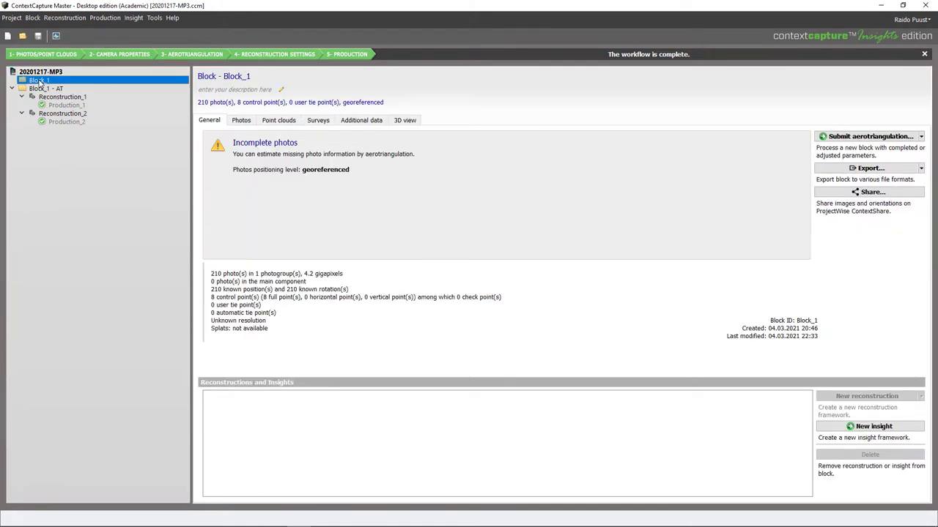
click(246, 123)
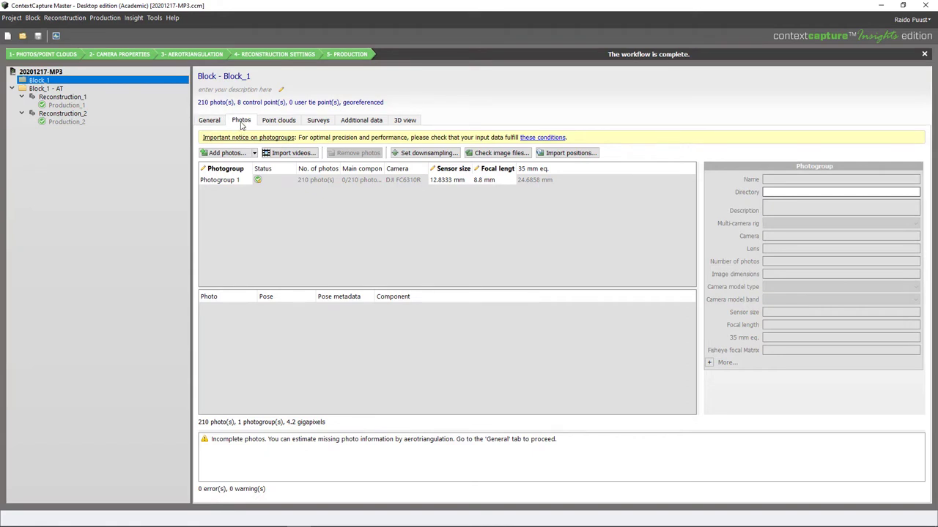
click(316, 122)
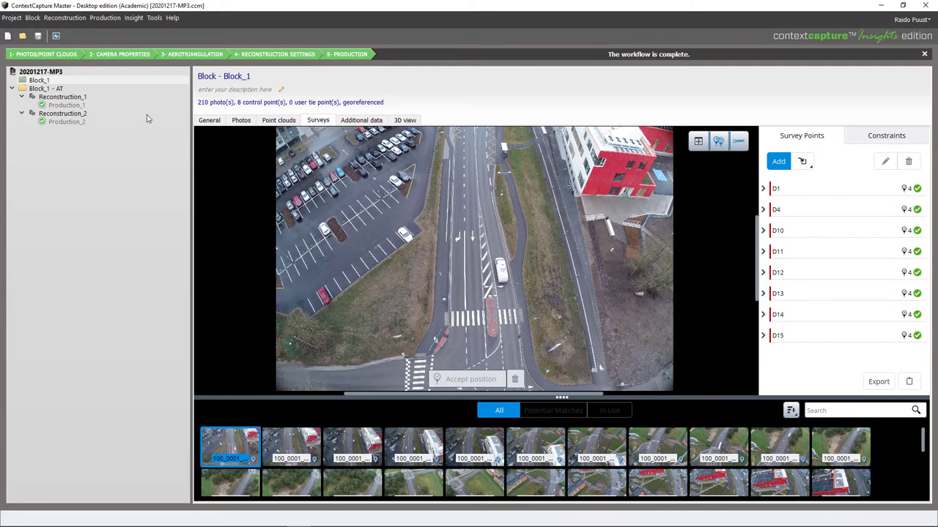
- Review the Block_1 - AT summary and inspect the Production_1 model in 3D, close up and as a whole
click(45, 89)
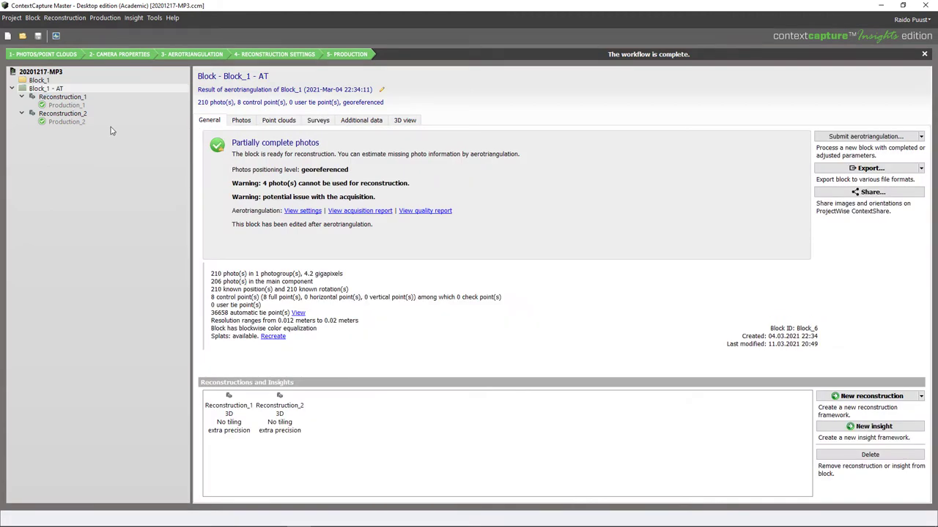
click(60, 108)
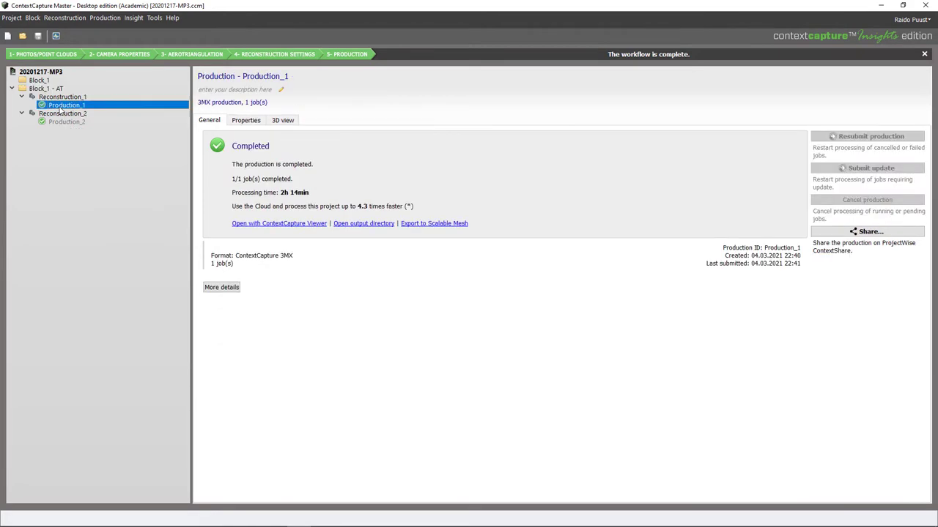
click(284, 121)
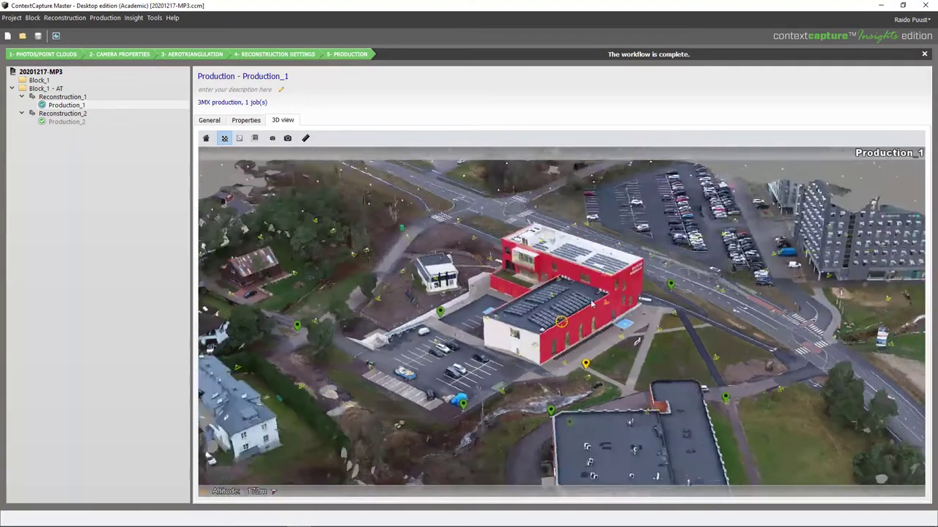
scroll(690, 313, up, 2)
drag(690, 313, 469, 322)
scroll(483, 335, down, 3)
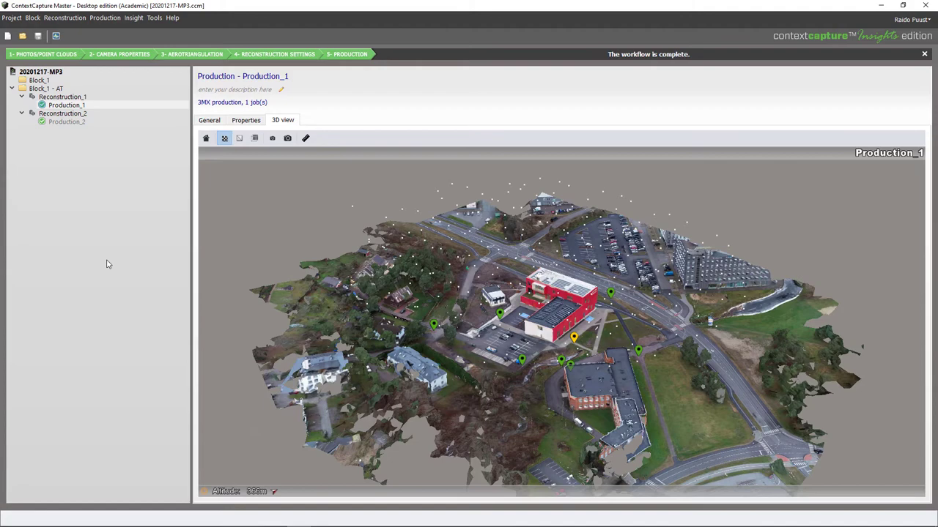
scroll(558, 321, up, 5)
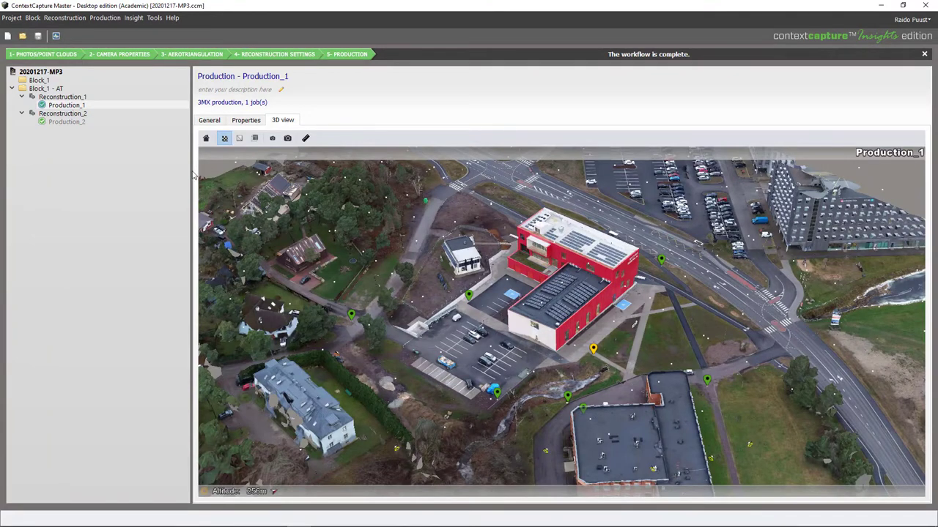
- Review the general information of Reconstruction_1 and its Production_1, including the processing time
click(67, 98)
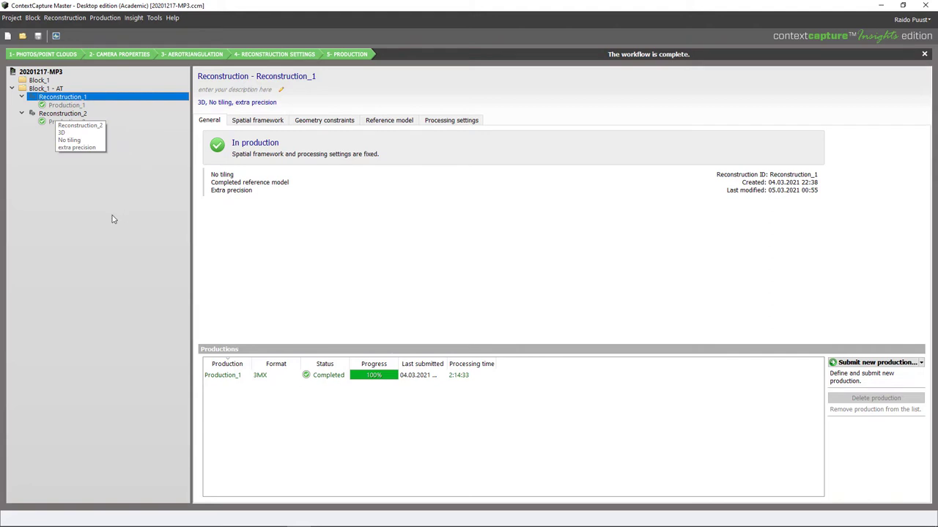
click(73, 105)
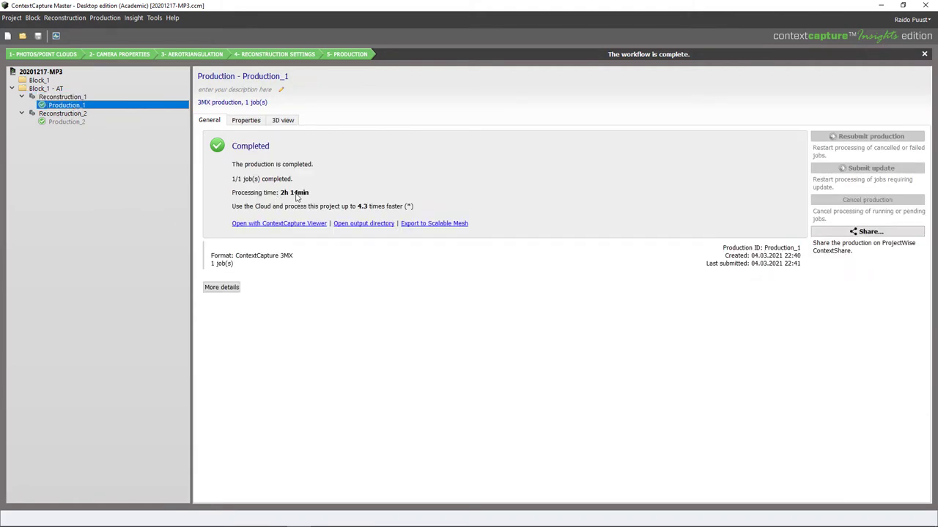
click(72, 97)
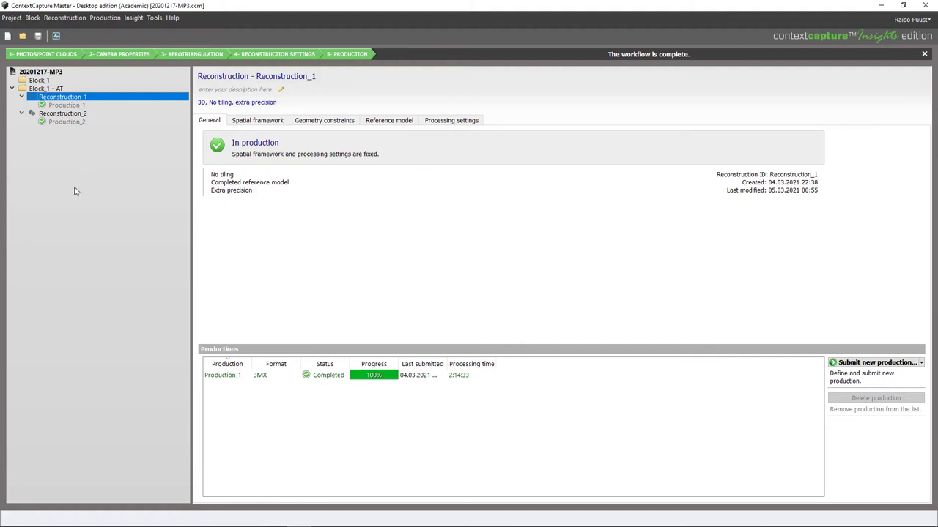
- Start a new production for Reconstruction_2 with ContextCapture Engine, keeping the name Production_3 and choosing 3D point cloud as its purpose
click(62, 114)
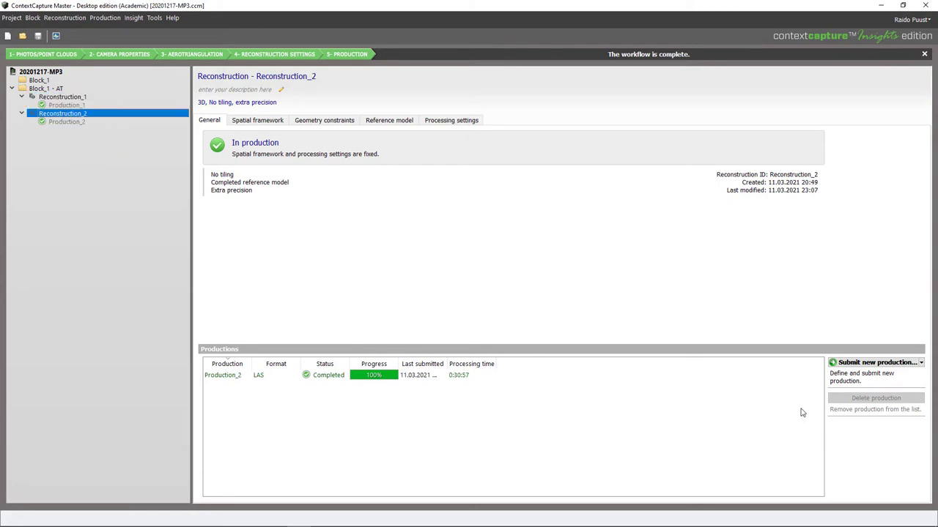
click(885, 364)
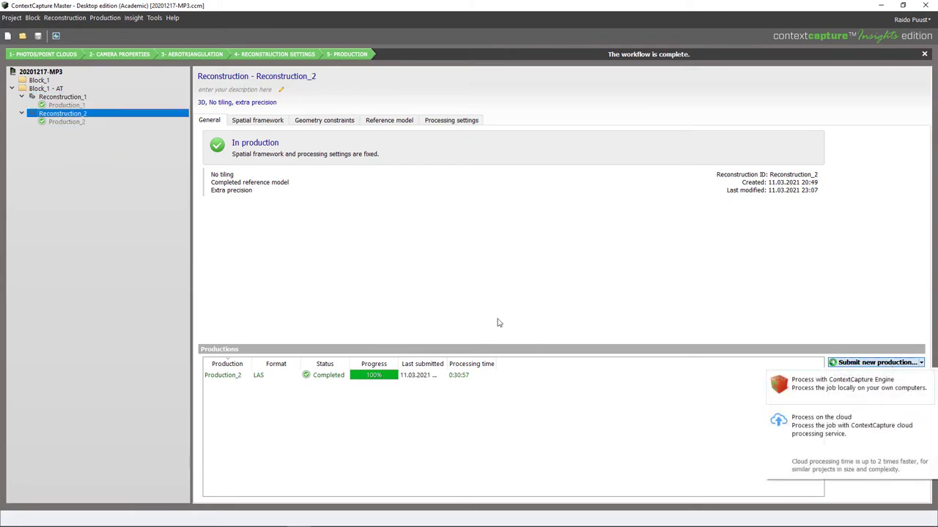
click(856, 390)
click(354, 142)
click(397, 141)
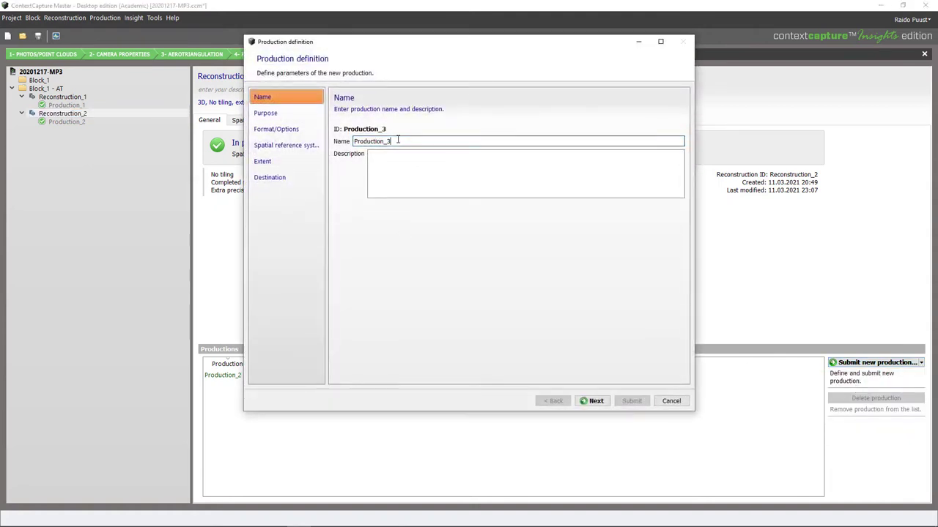
click(594, 401)
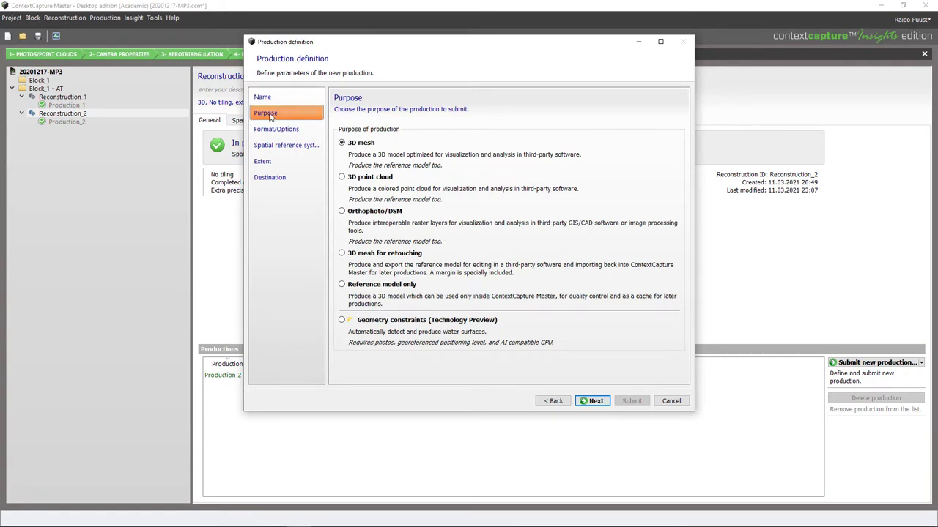
click(355, 179)
click(593, 401)
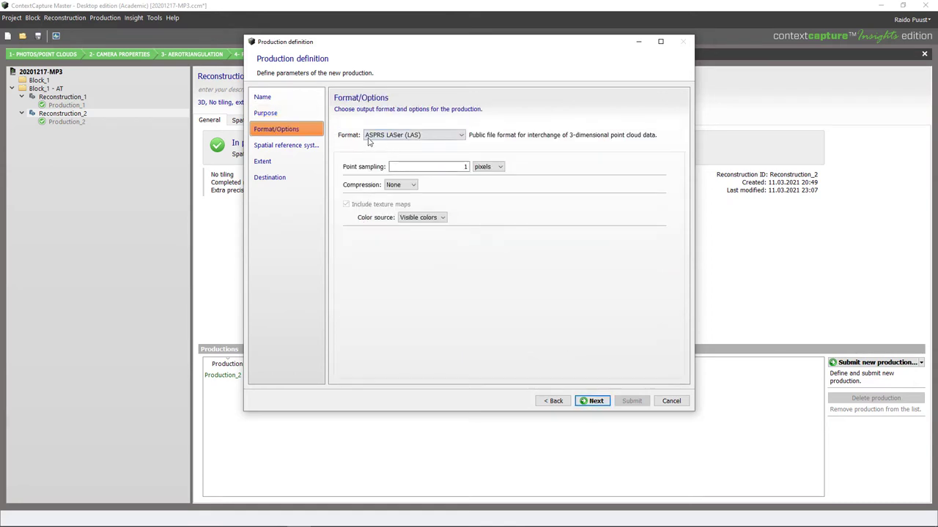
- Keep ASPRS LASer (LAS) as the output format and 1 pixels as the point sampling, checking the alternative formats and units
click(424, 137)
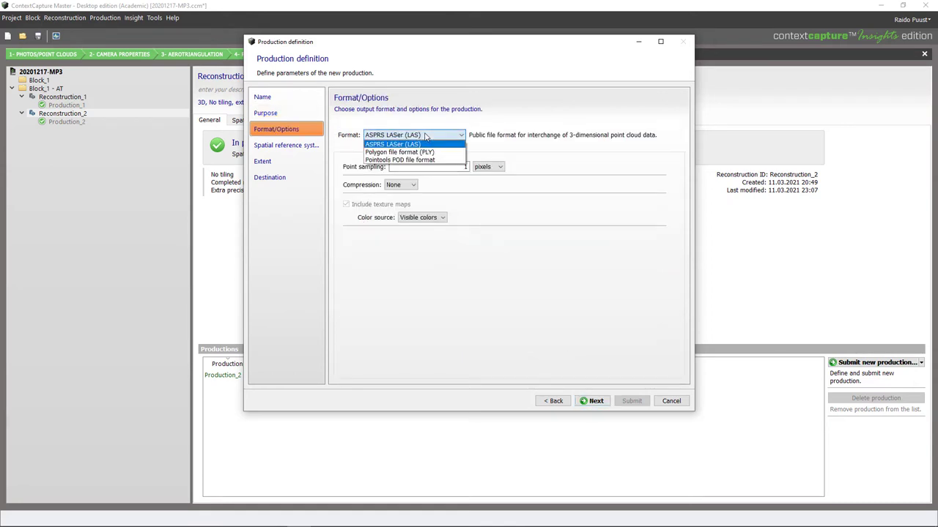
click(425, 137)
click(425, 137)
click(425, 137)
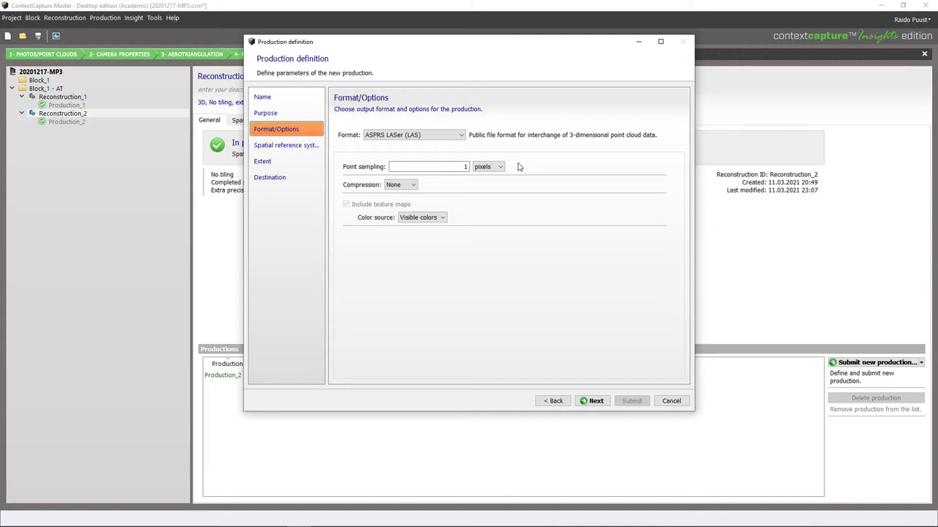
double_click(445, 166)
click(499, 167)
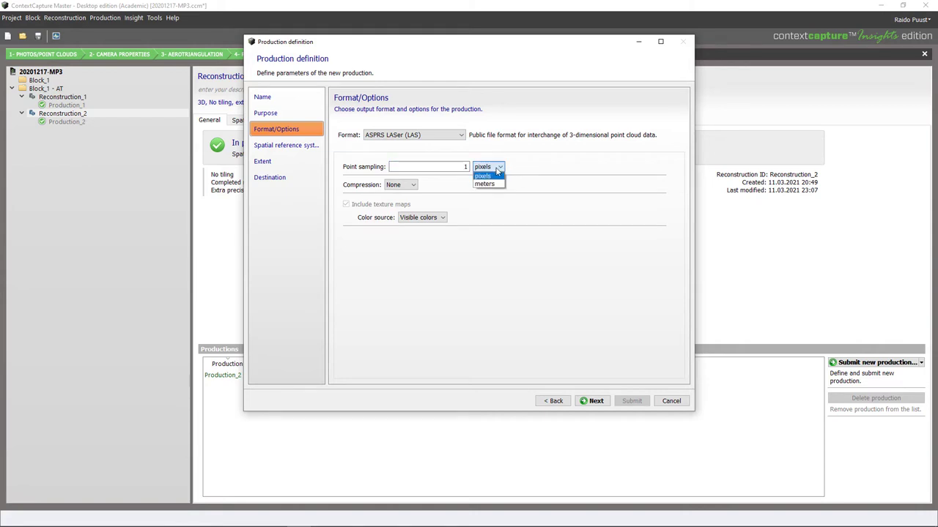
click(490, 176)
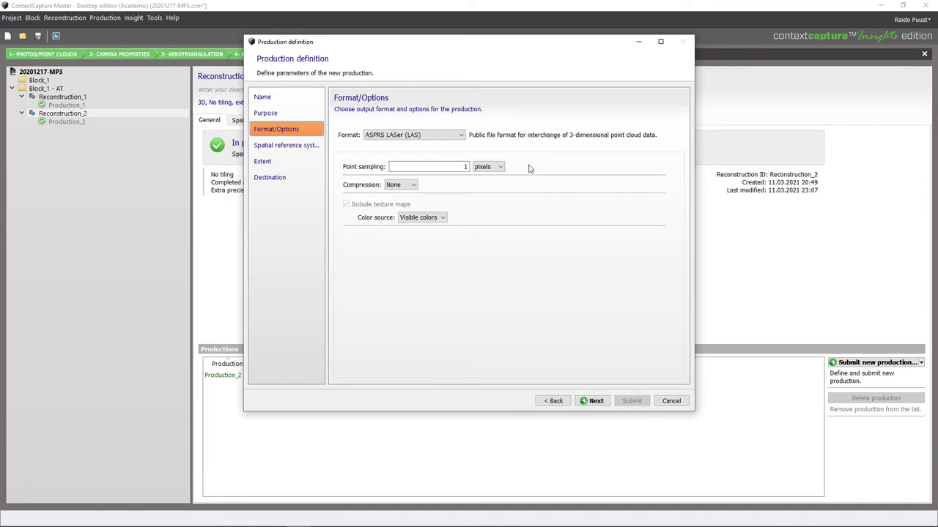
- Check the compression and color source choices for the point cloud, keeping None and Visible colors
click(399, 185)
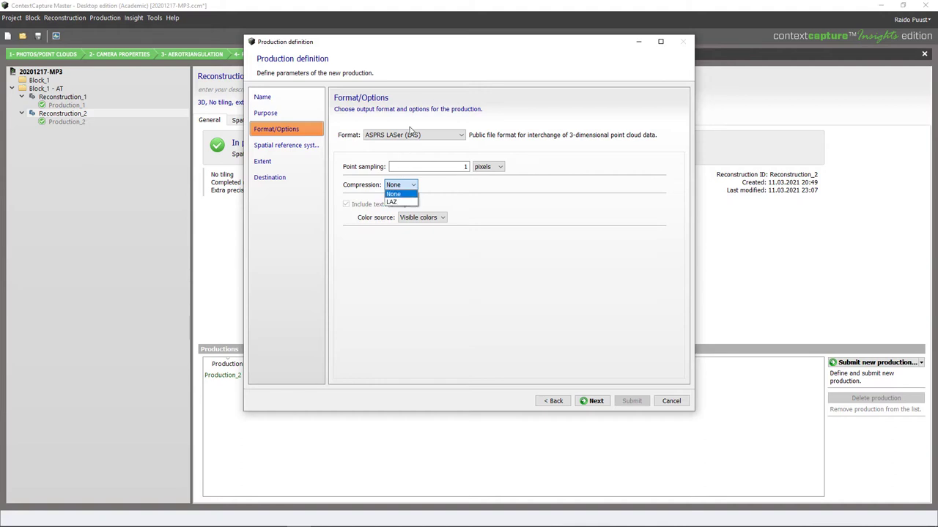
click(437, 188)
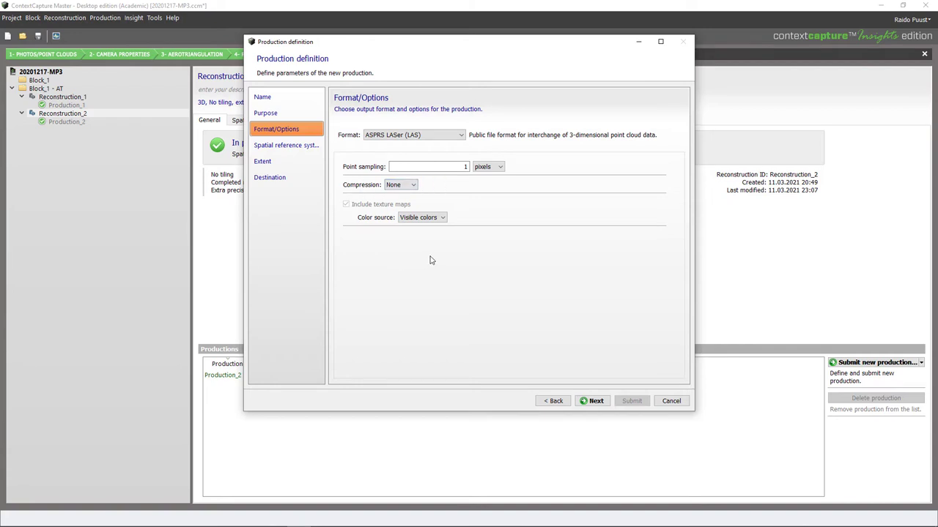
click(435, 220)
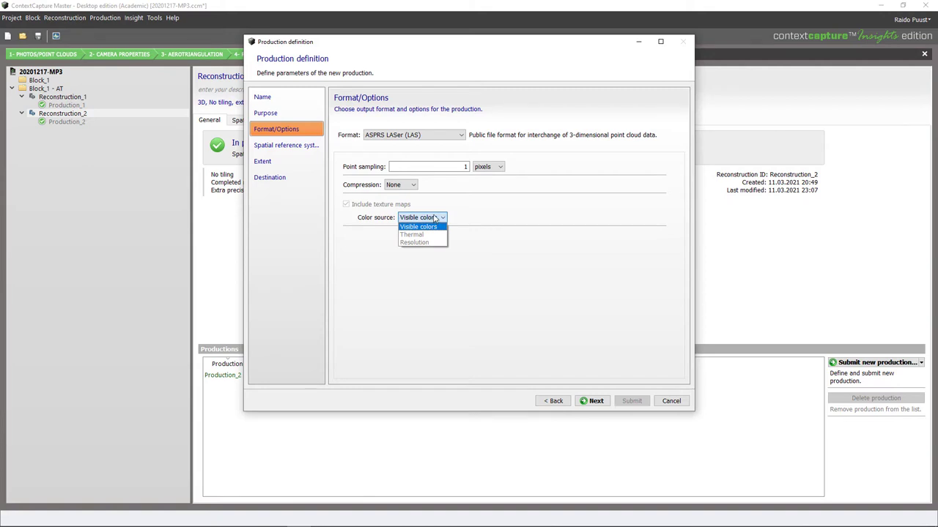
click(467, 219)
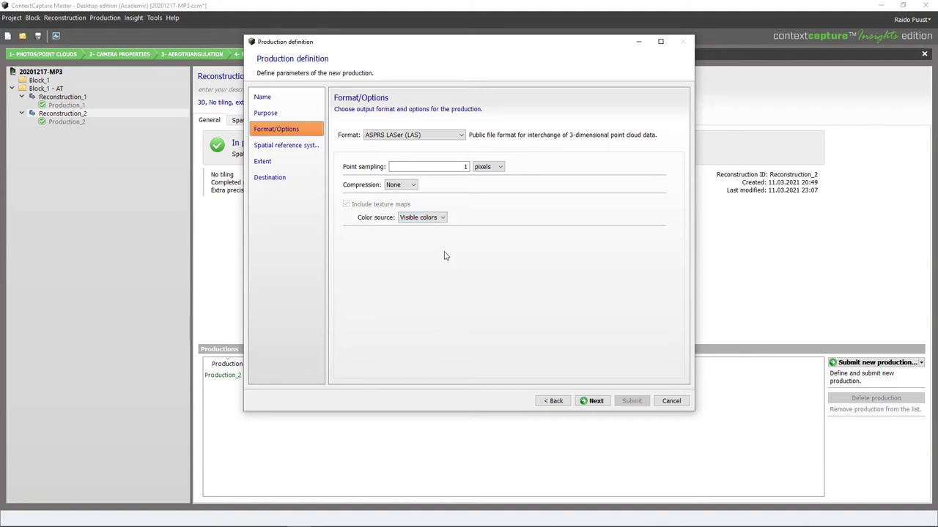
- Set the production's spatial reference system to Estonian Coordinate System of 1997 (EPSG:3301) and proceed to the extent
click(593, 400)
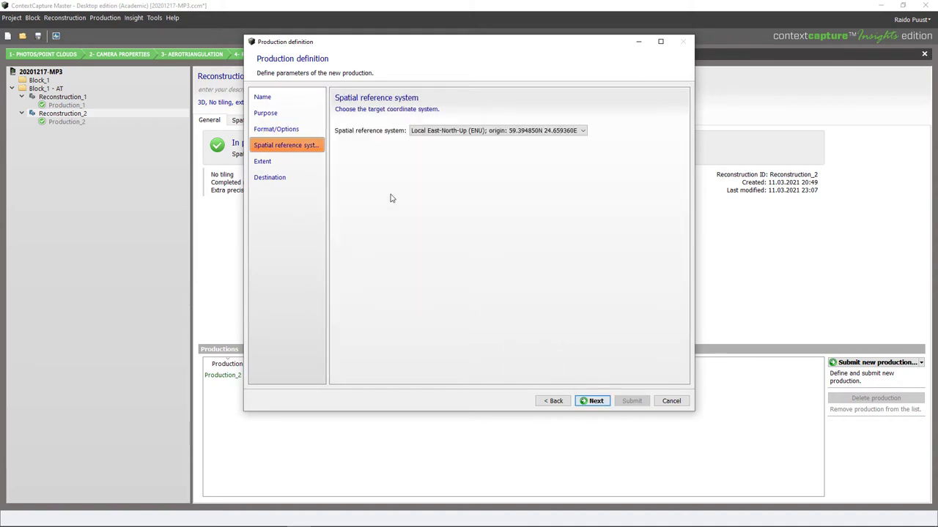
click(581, 132)
click(537, 176)
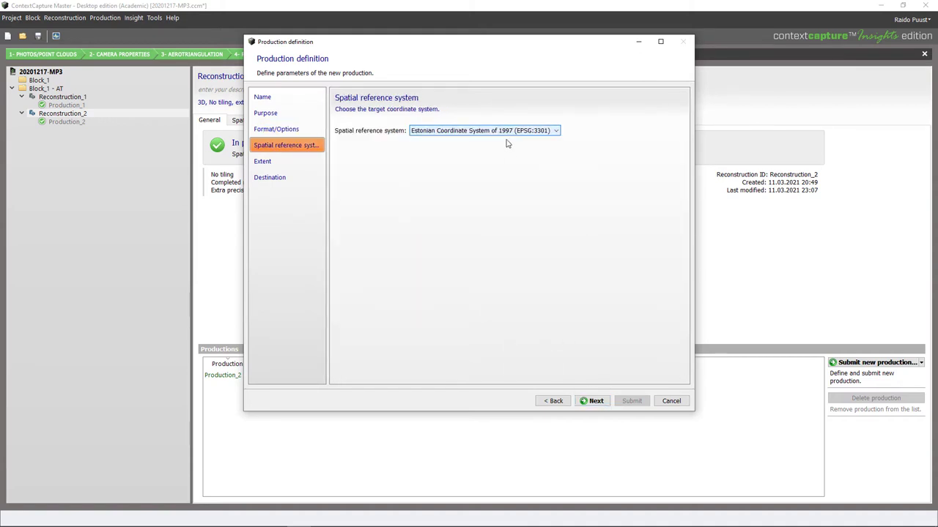
click(594, 402)
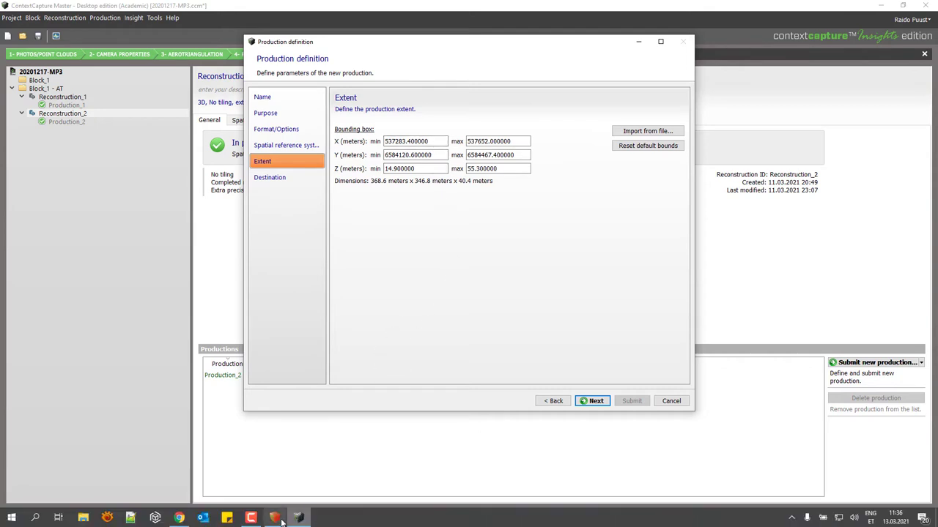
- Switch to Chrome to examine the TalTech MP3 point cloud in the Potree viewer, and return to the production definition
click(283, 519)
scroll(551, 168, down, 5)
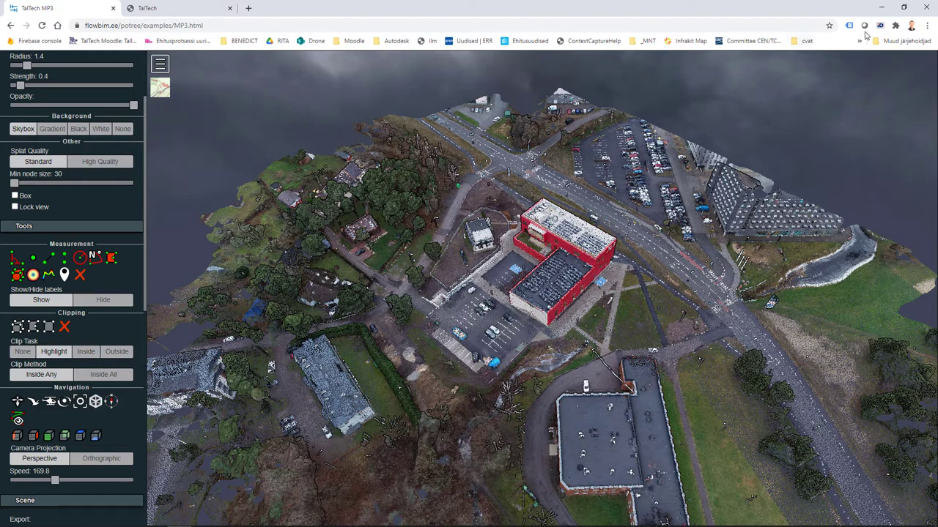
click(883, 7)
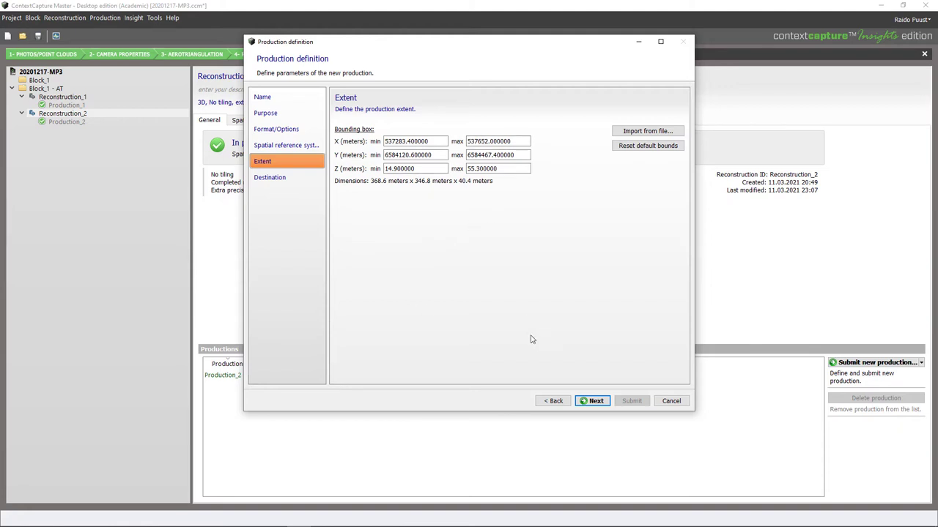
- Accept the extent, check the output directory for Production_3, and cancel the production definition
click(596, 401)
click(603, 144)
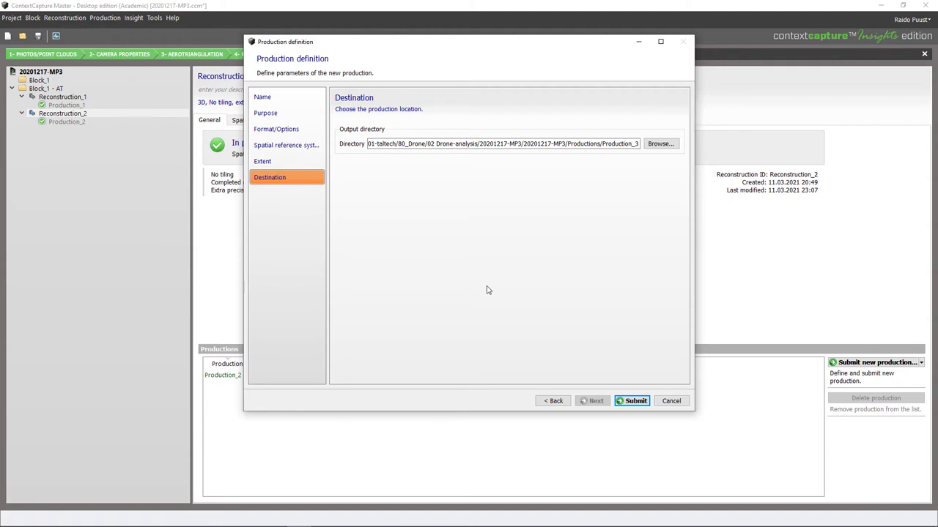
double_click(542, 145)
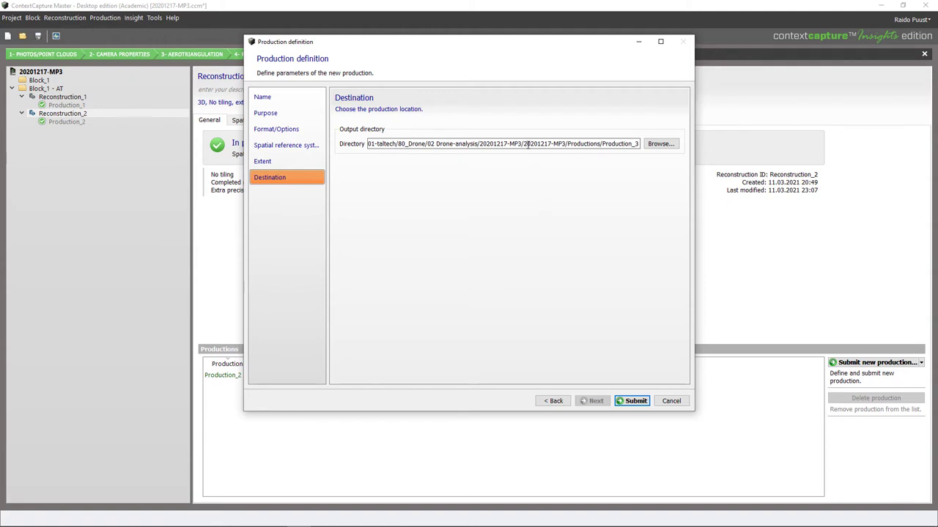
click(671, 402)
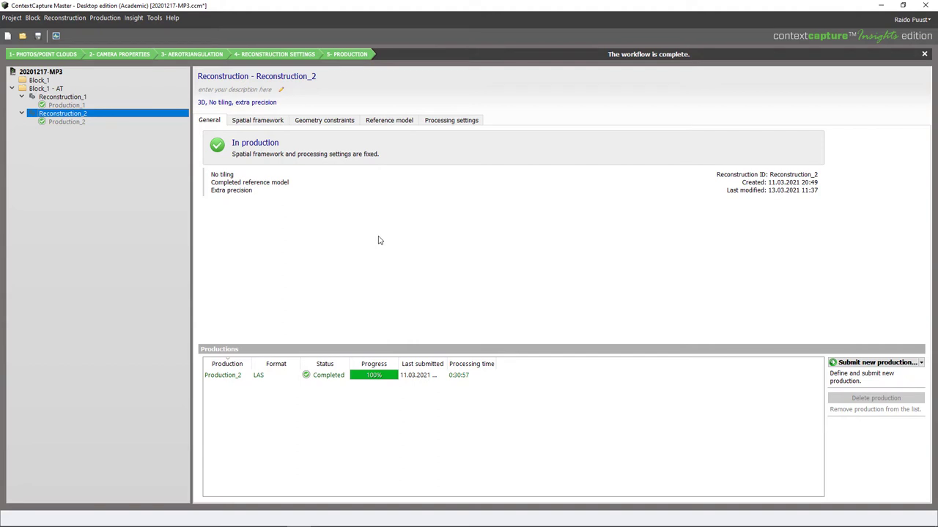
- Review the general information of Reconstruction_1 and of the LAS production Production_2
key(Up)
key(Up)
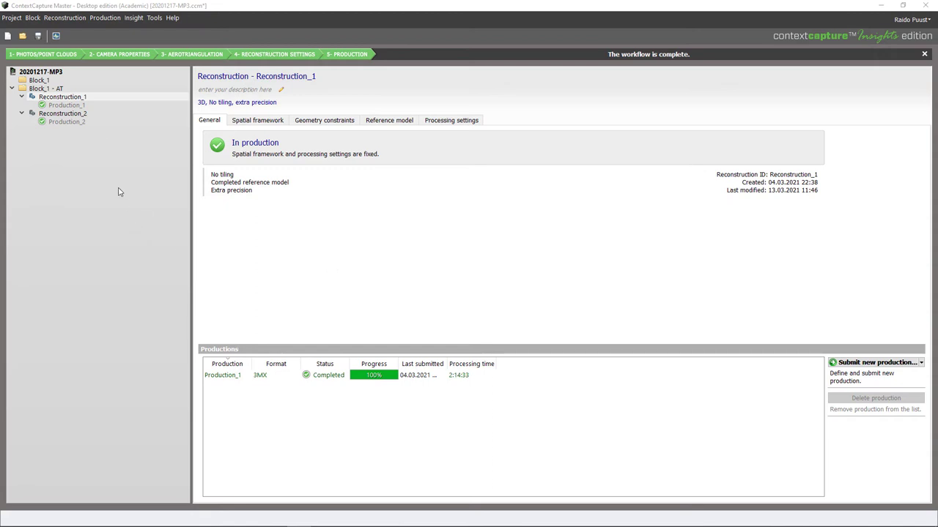
click(70, 123)
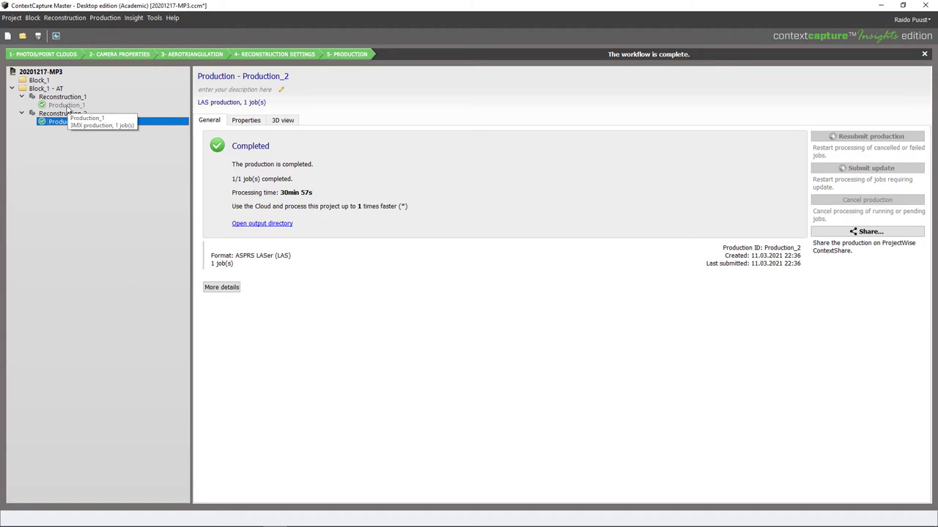
- Compare the general information of Reconstruction_1, Reconstruction_2 and the LAS production Production_2
click(64, 99)
click(67, 104)
click(69, 100)
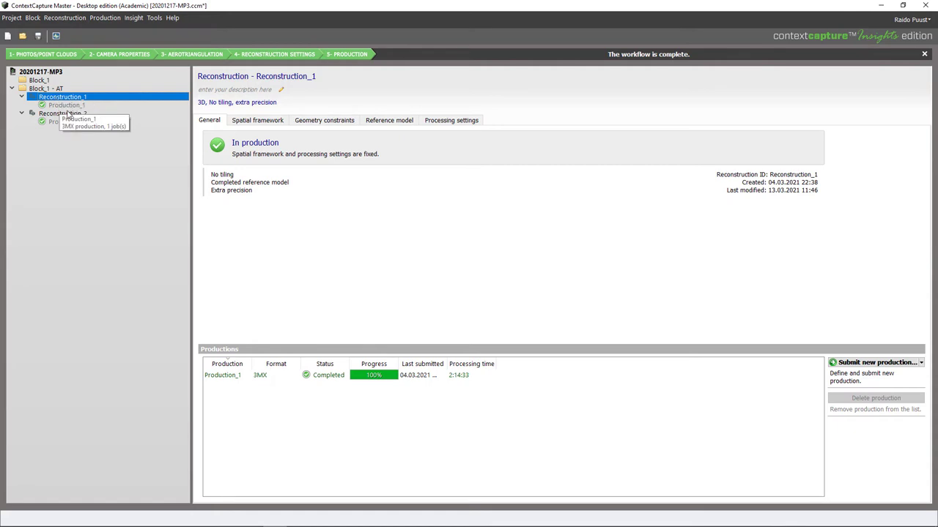
click(68, 114)
click(66, 98)
click(63, 114)
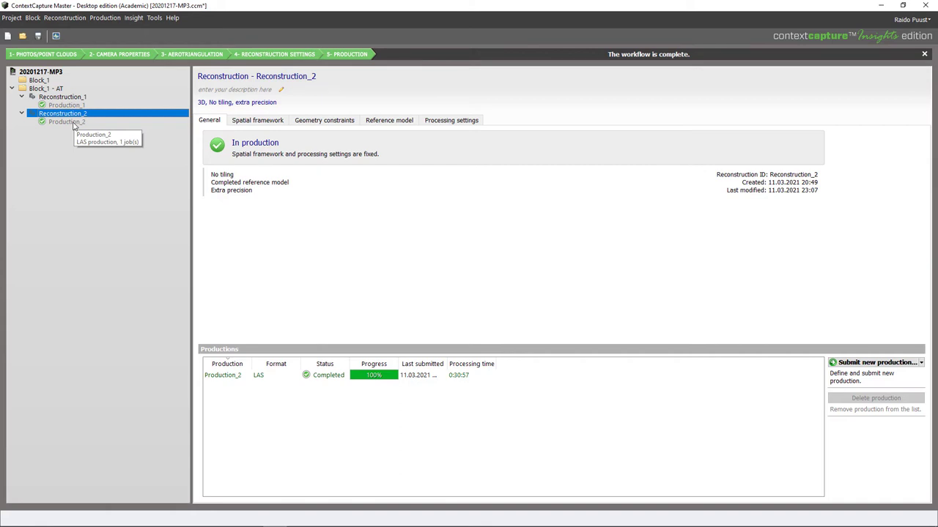
click(72, 123)
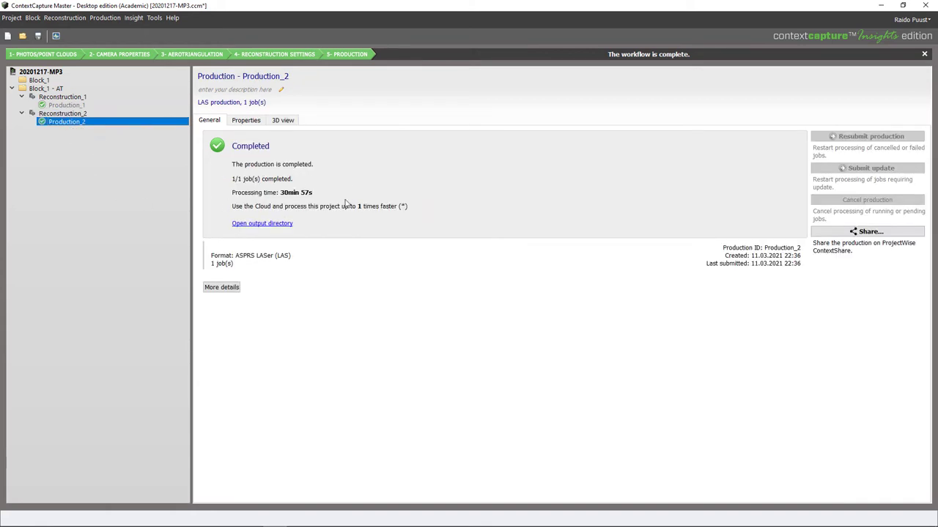
mouse_move(347, 205)
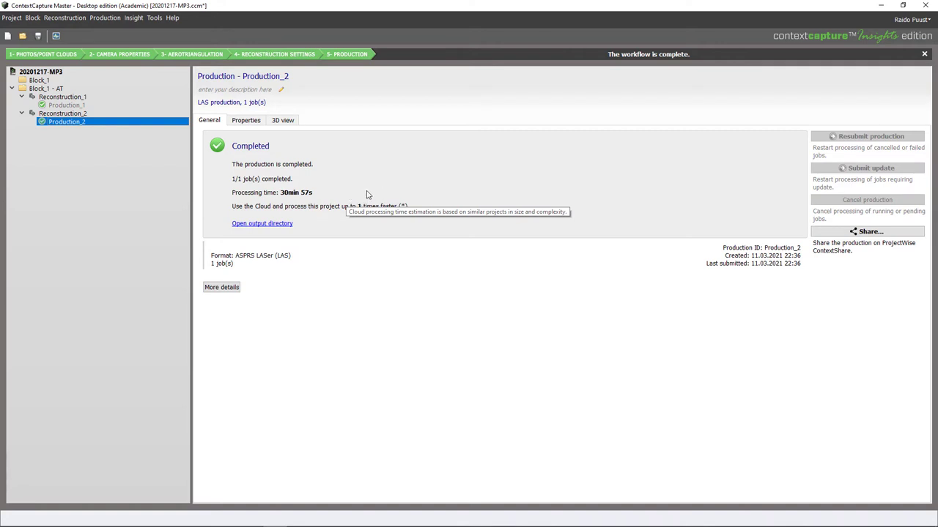
mouse_move(70, 100)
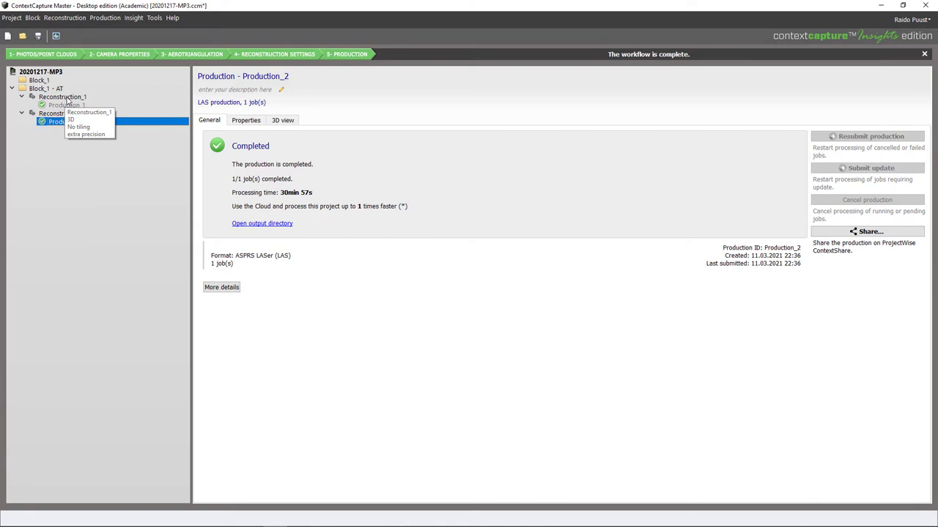
mouse_move(284, 195)
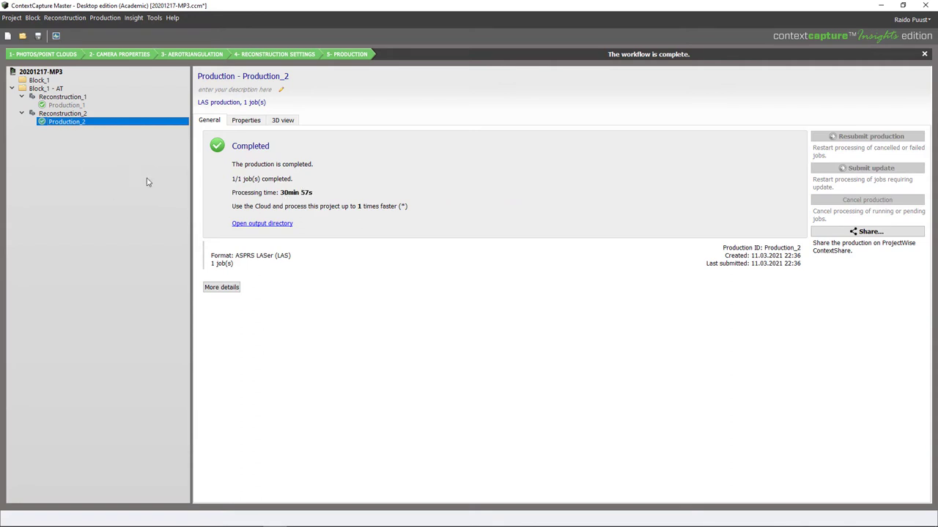
- Review the properties and 3D view of Production_2, and return to its general information
click(246, 120)
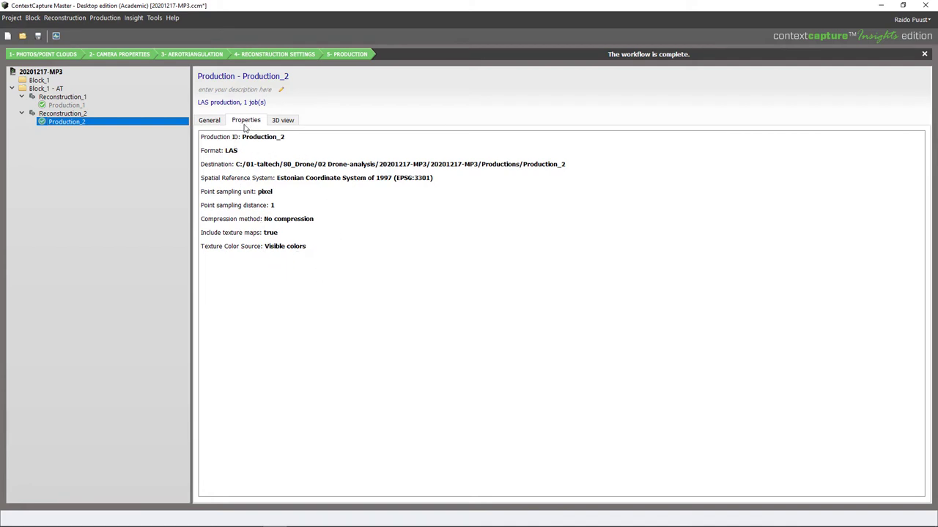
click(288, 125)
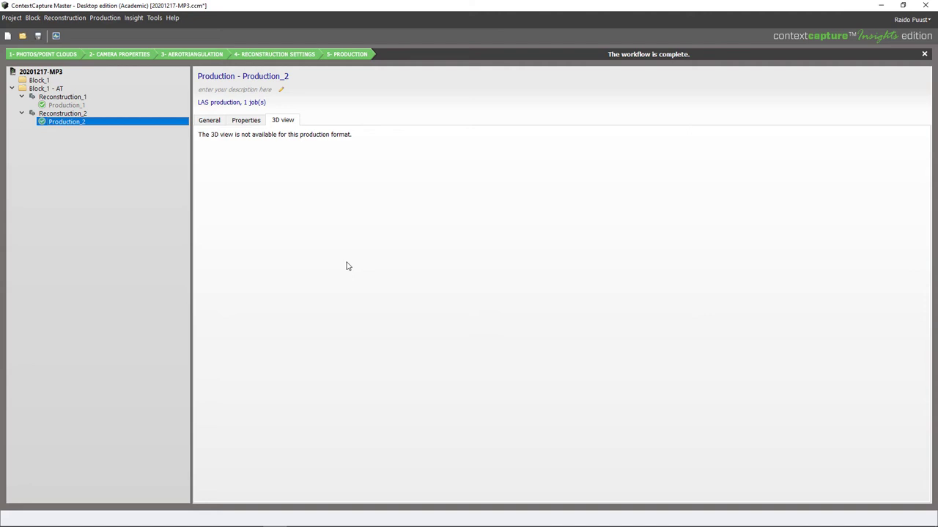
click(205, 121)
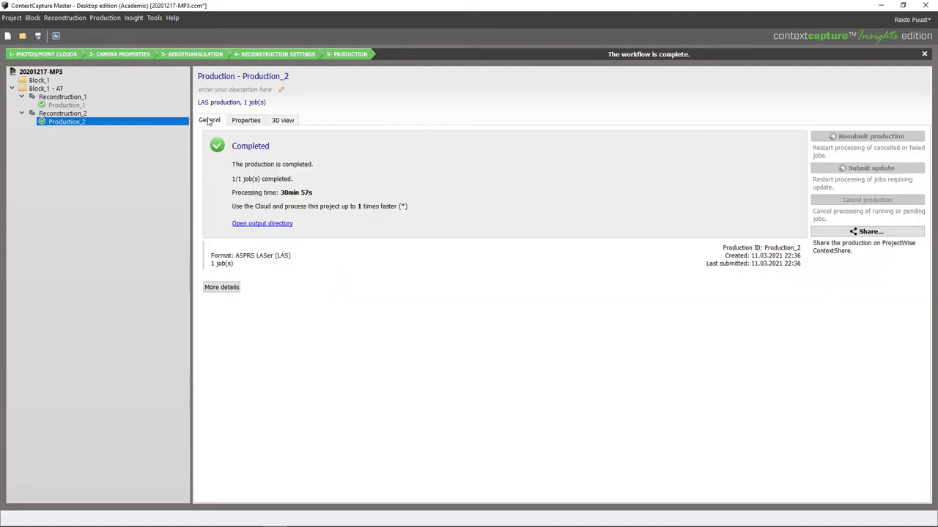
- Open the output directory of Production_2 and check the size of the Model.las file
click(261, 224)
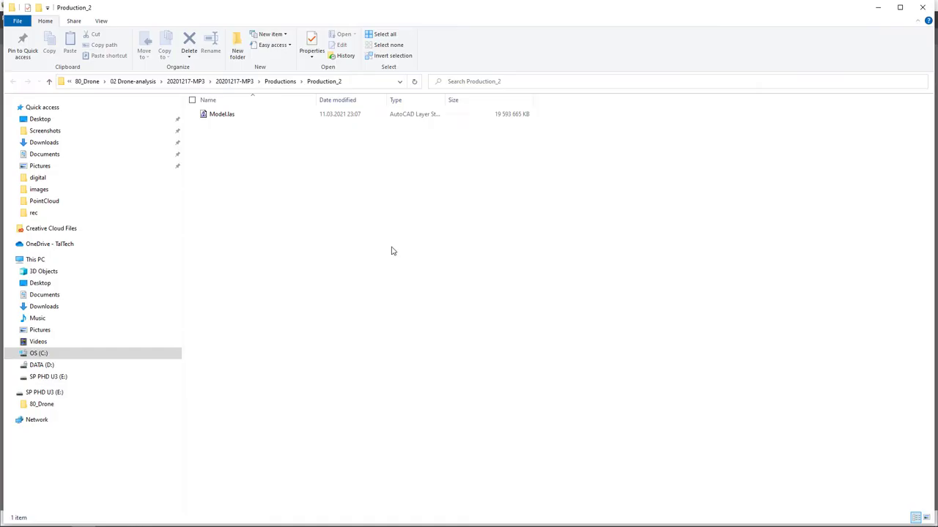
click(224, 117)
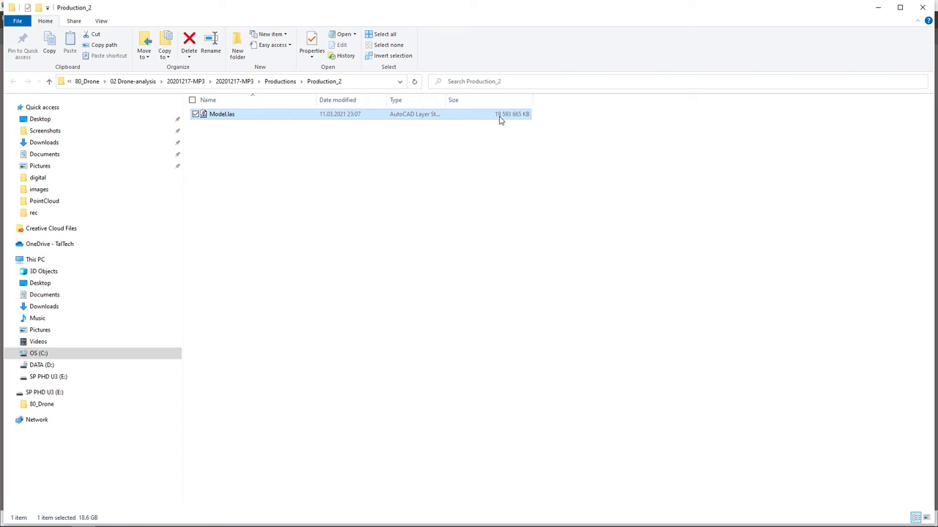
click(255, 164)
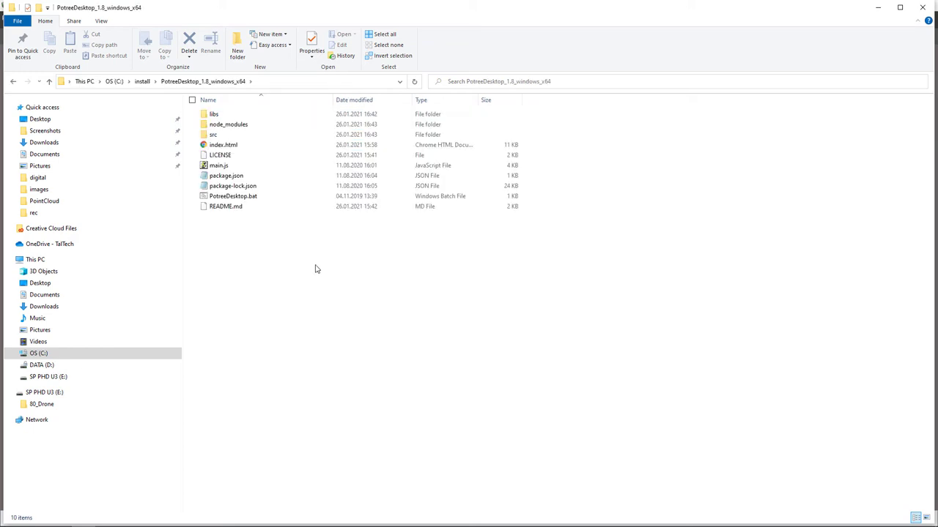
- Launch PotreeDesktop.bat from the PotreeDesktop_1.8_windows_x64 folder and bring the Production_2 folder window beside the viewer
double_click(253, 196)
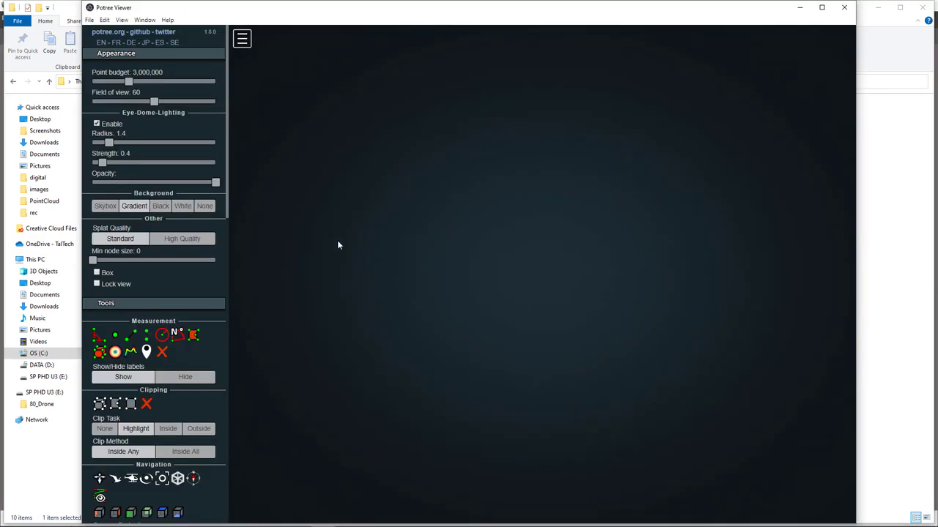
mouse_move(637, 13)
mouse_down()
mouse_move(597, 23)
mouse_move(623, 5)
mouse_up()
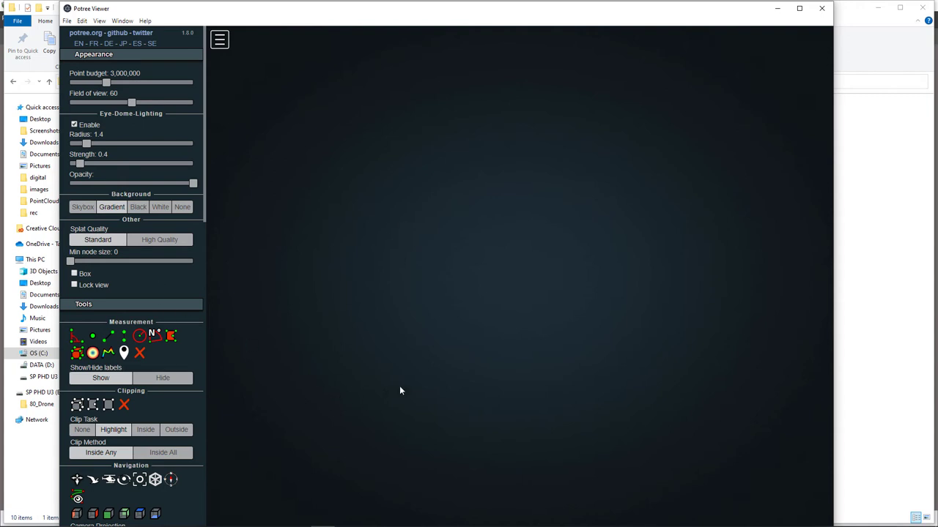
mouse_move(659, 14)
mouse_down()
mouse_move(675, 79)
mouse_move(666, 158)
mouse_move(648, 10)
mouse_move(665, 14)
mouse_up()
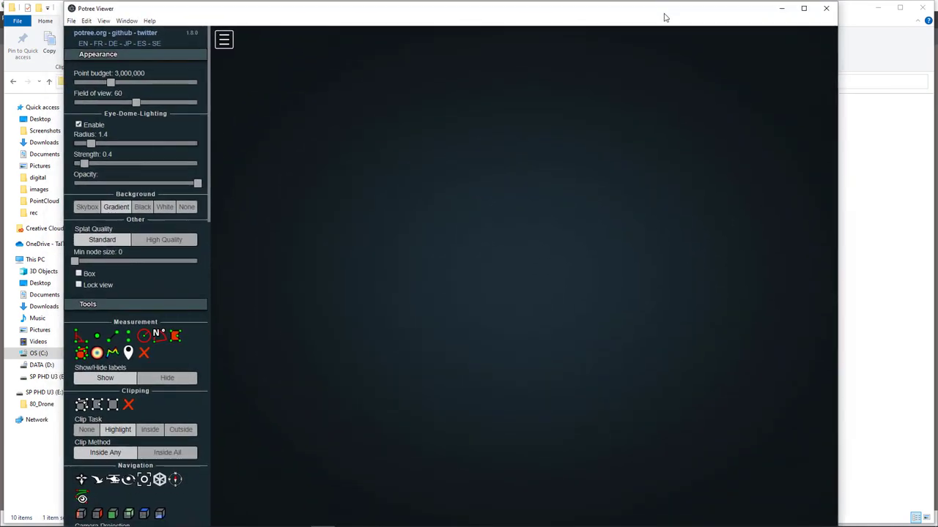
key(alt+Tab)
drag(889, 223, 895, 269)
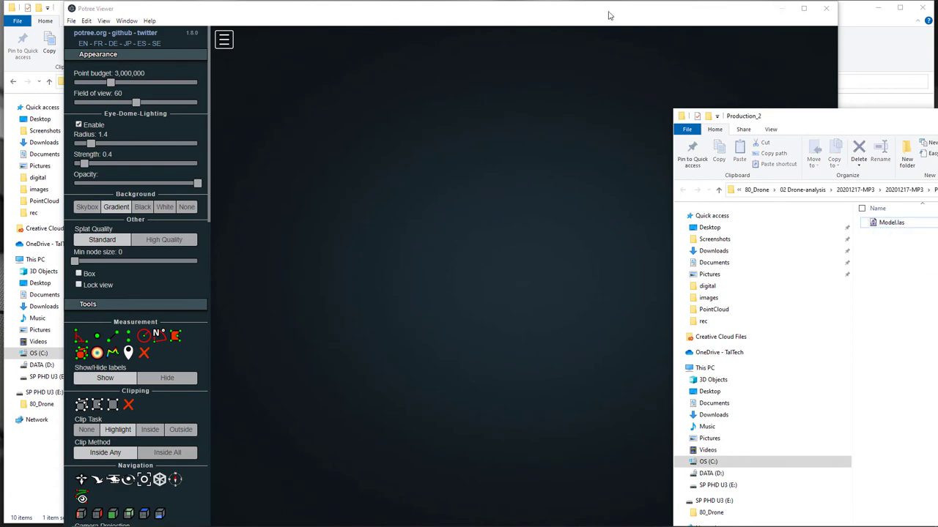
- Minimise the Potree Viewer and start laspublish.exe from the LAStools bin folder in PointCloudMP3
click(782, 9)
drag(822, 119, 225, 37)
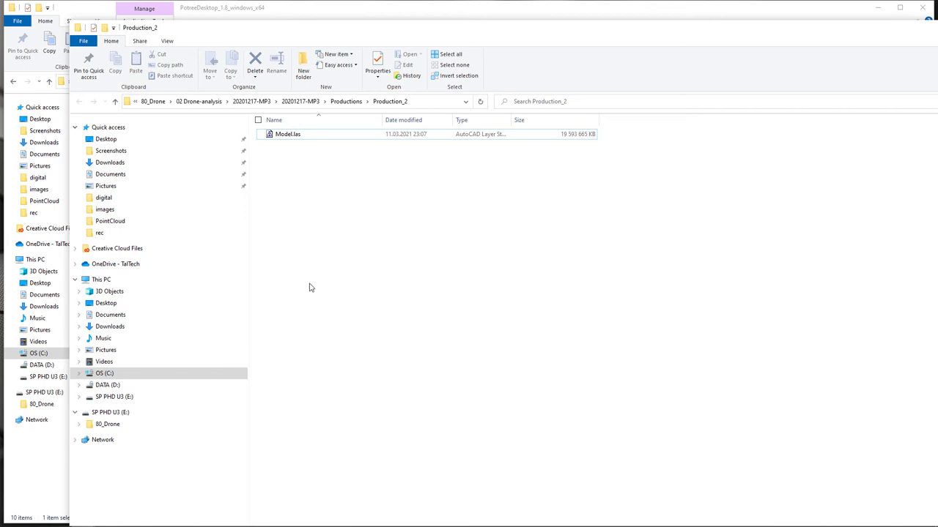
key(alt+Left)
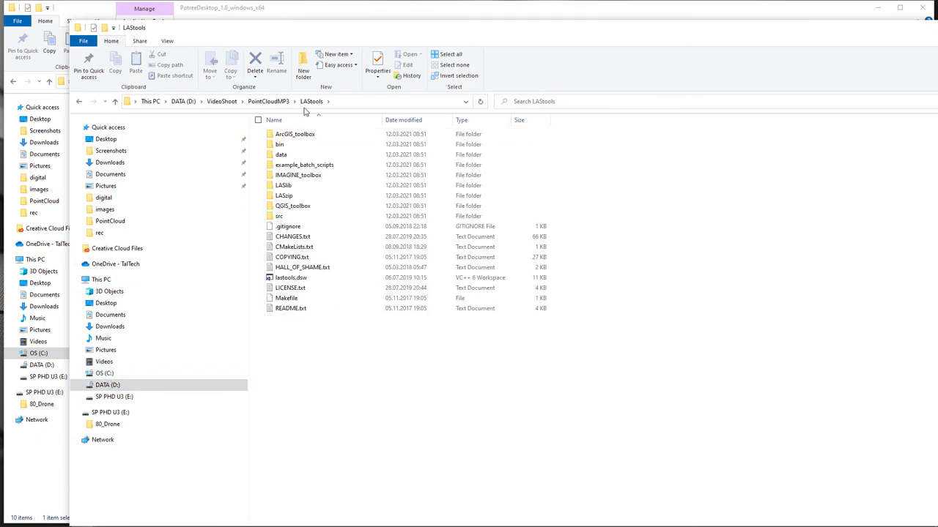
double_click(279, 144)
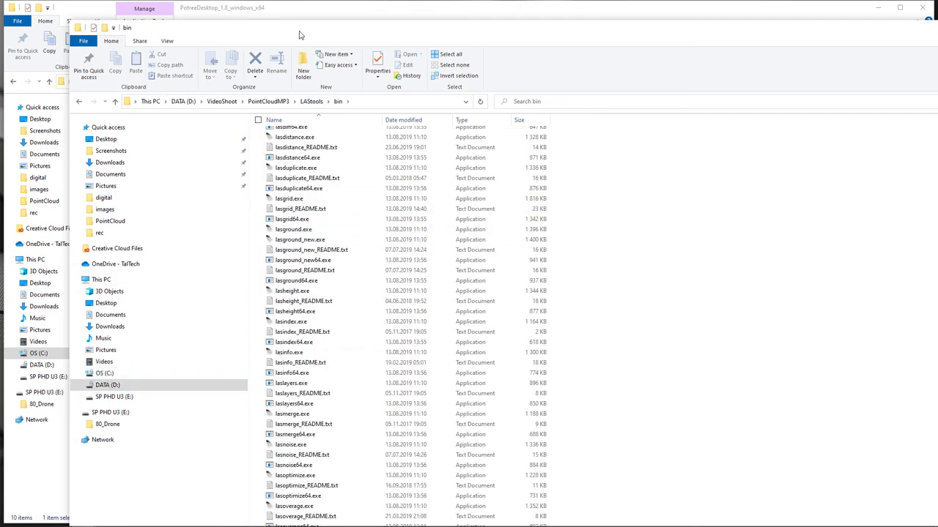
drag(299, 30, 268, 10)
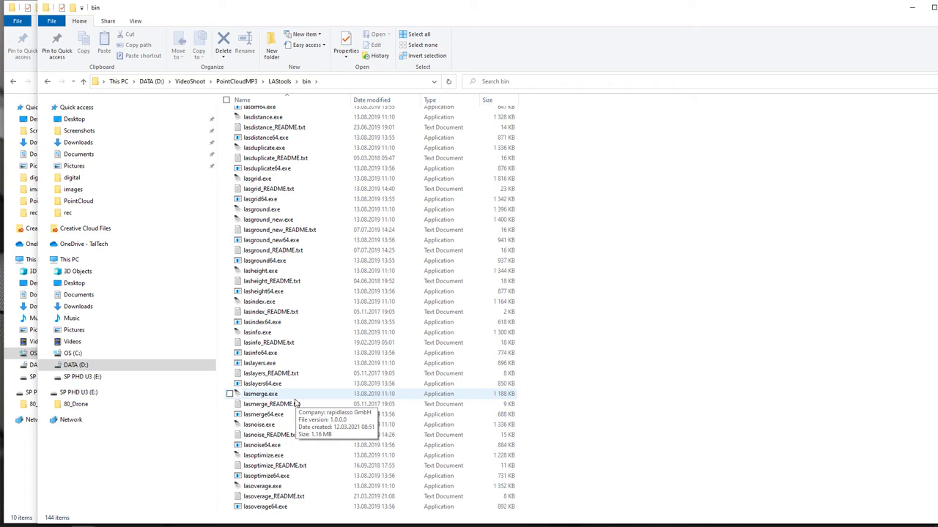
scroll(295, 403, down, 9)
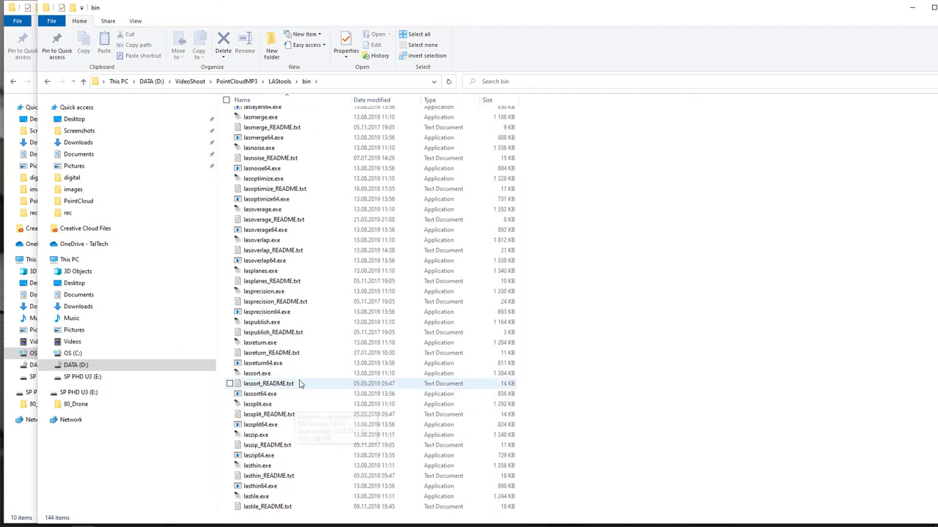
click(261, 323)
double_click(262, 324)
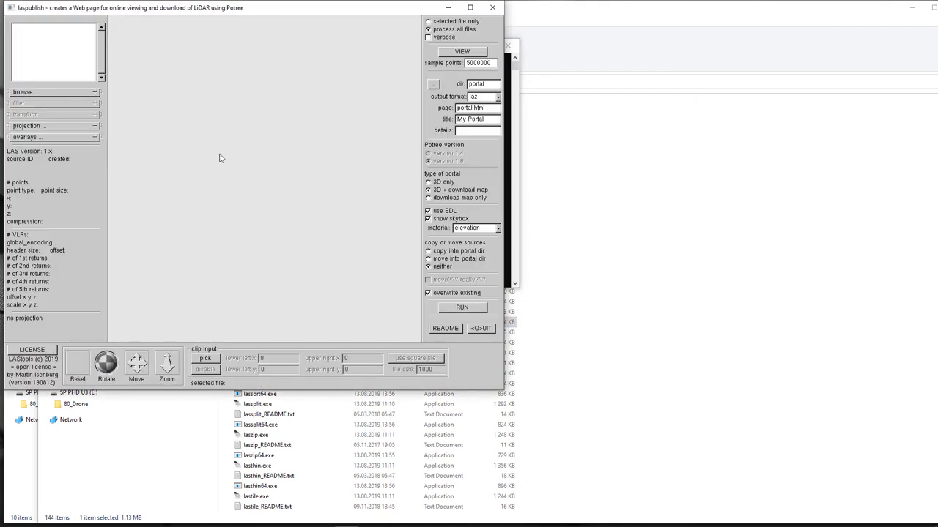
- Browse for the Model.las point cloud and add it to the laspublish file list
drag(270, 14, 475, 76)
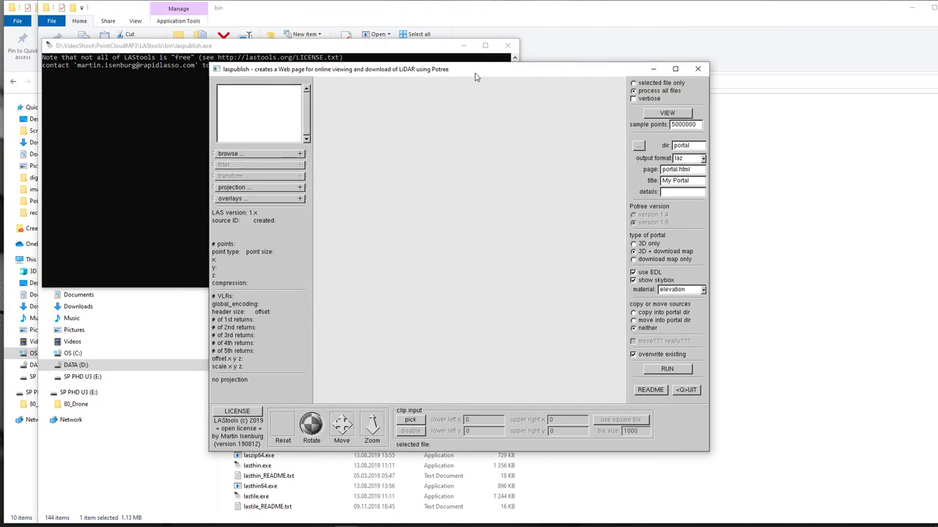
click(239, 155)
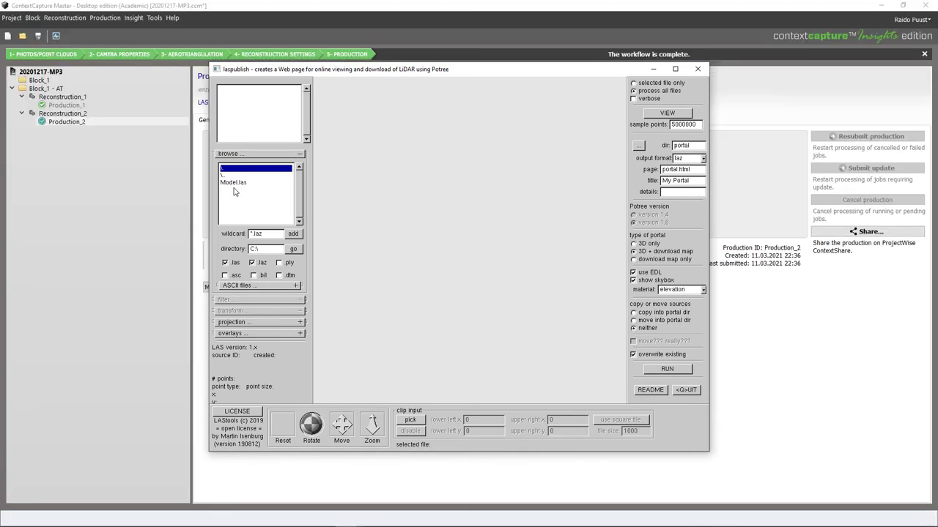
double_click(230, 184)
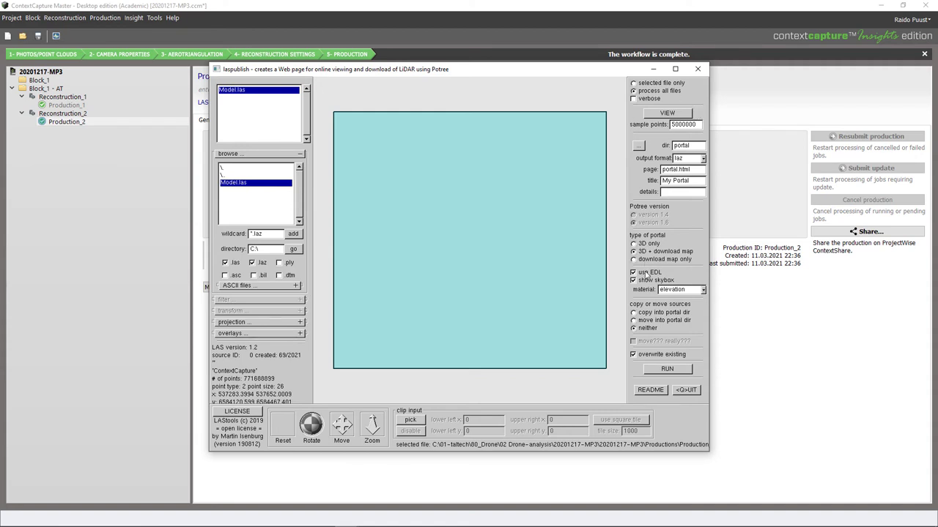
- Set the portal's output format to bin, check the directory, page and title fields, and close laspublish without running it
drag(687, 146, 663, 147)
click(695, 145)
click(694, 159)
click(724, 190)
drag(692, 169, 659, 169)
click(694, 170)
click(691, 181)
drag(472, 71, 497, 82)
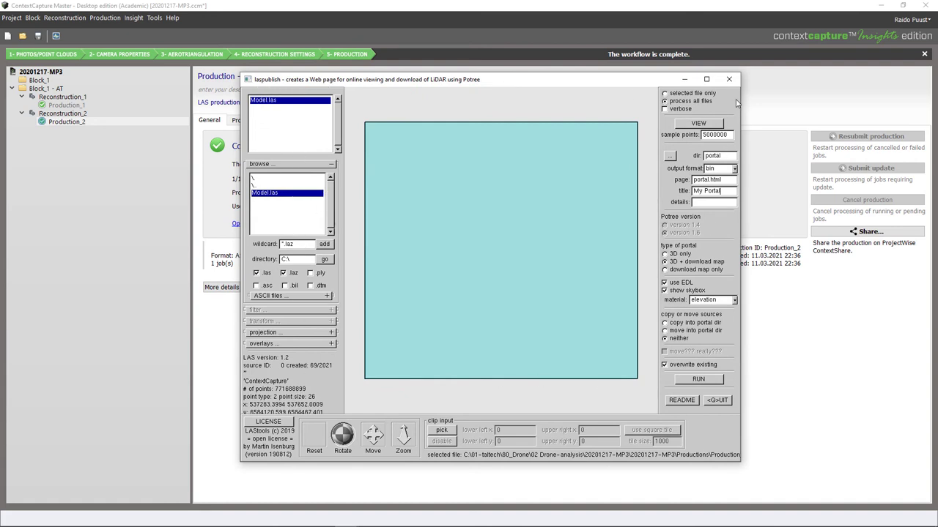
click(729, 78)
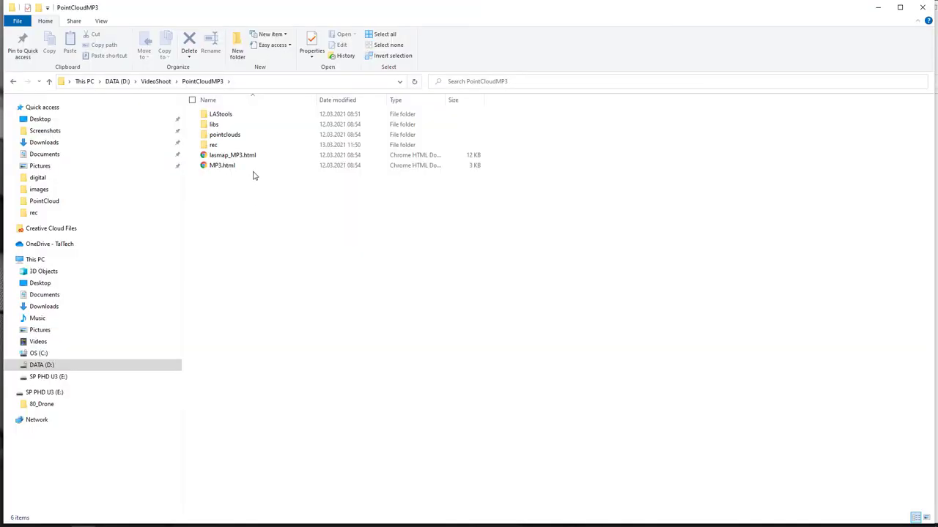
- Inspect the published files in PointCloudMP3 and find cloud.js in the MP3 folder inside pointclouds
click(214, 124)
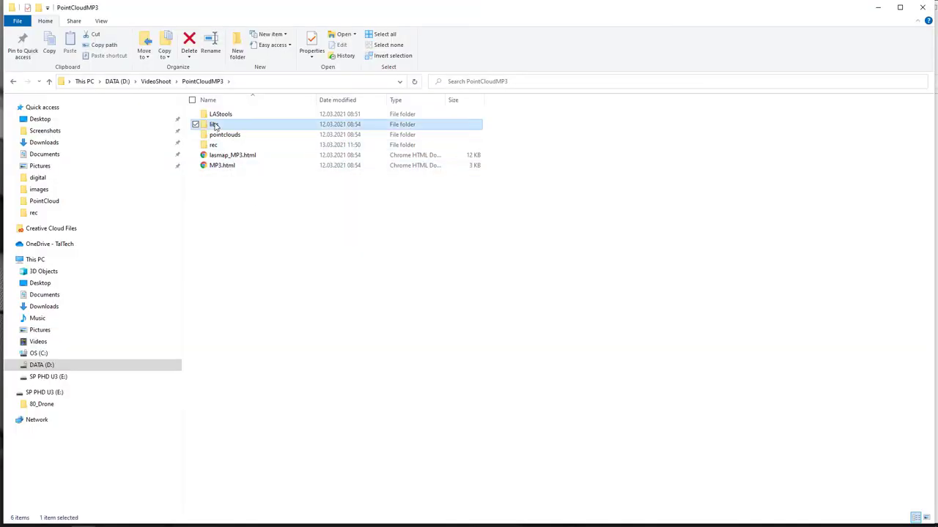
shift+click(222, 166)
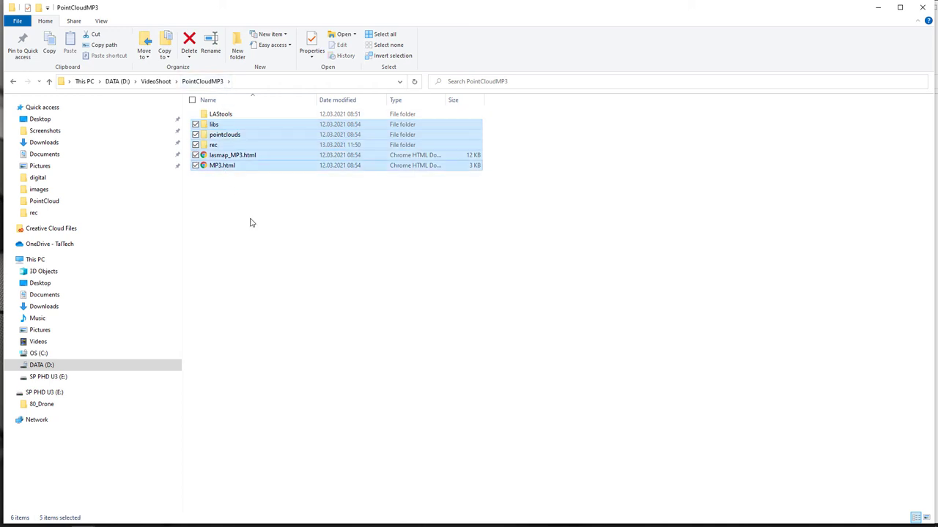
click(245, 192)
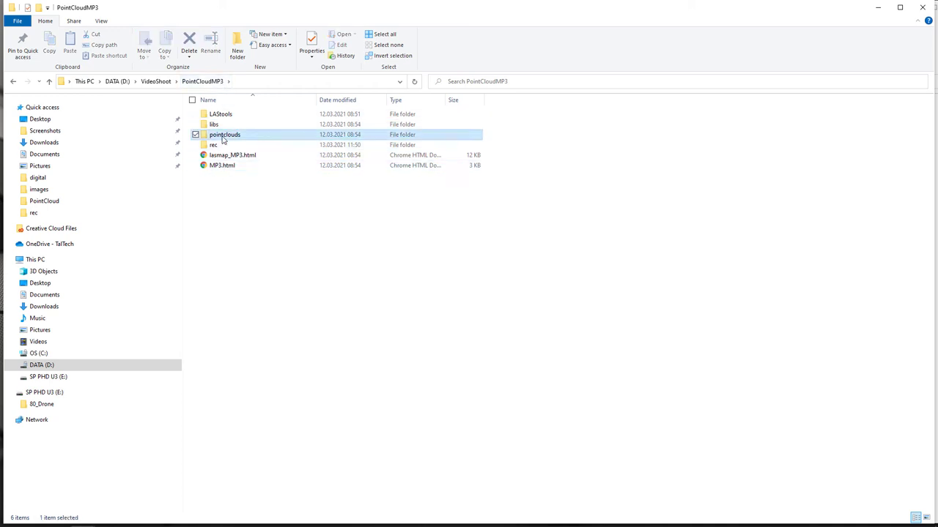
double_click(223, 136)
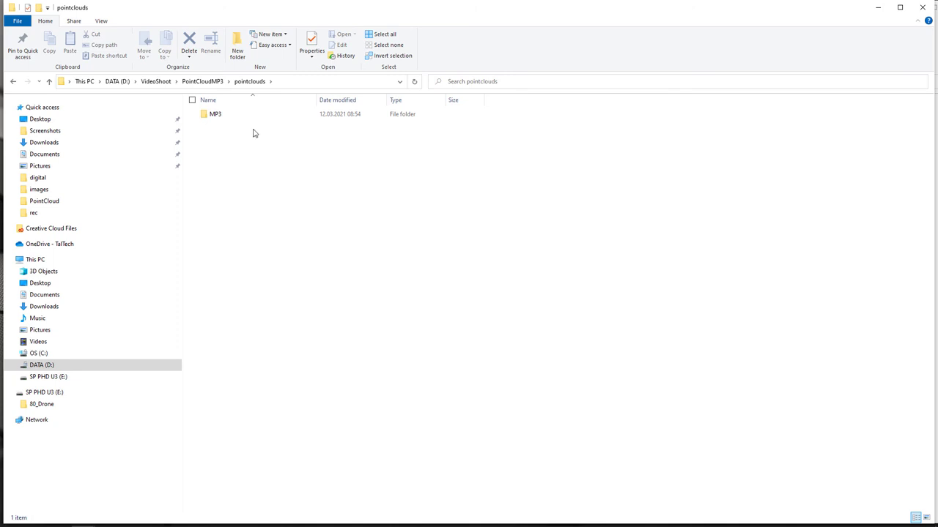
double_click(222, 114)
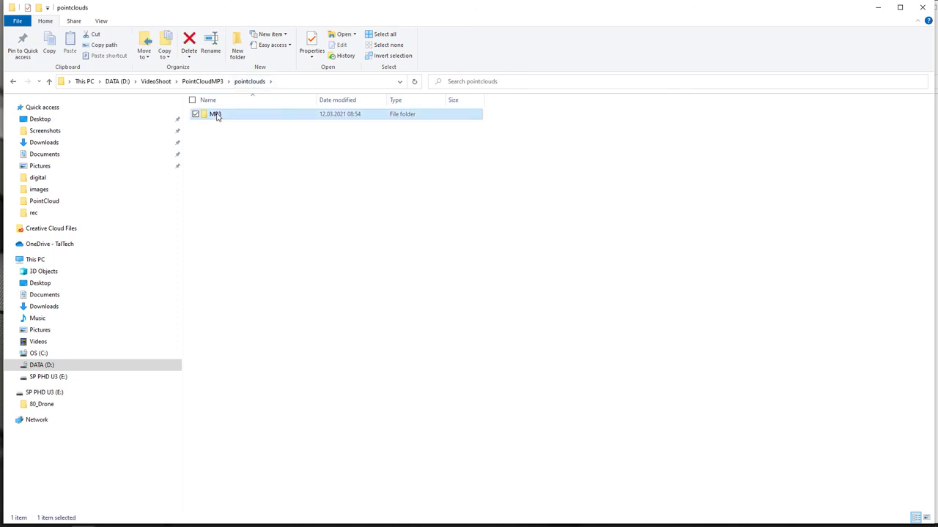
click(219, 134)
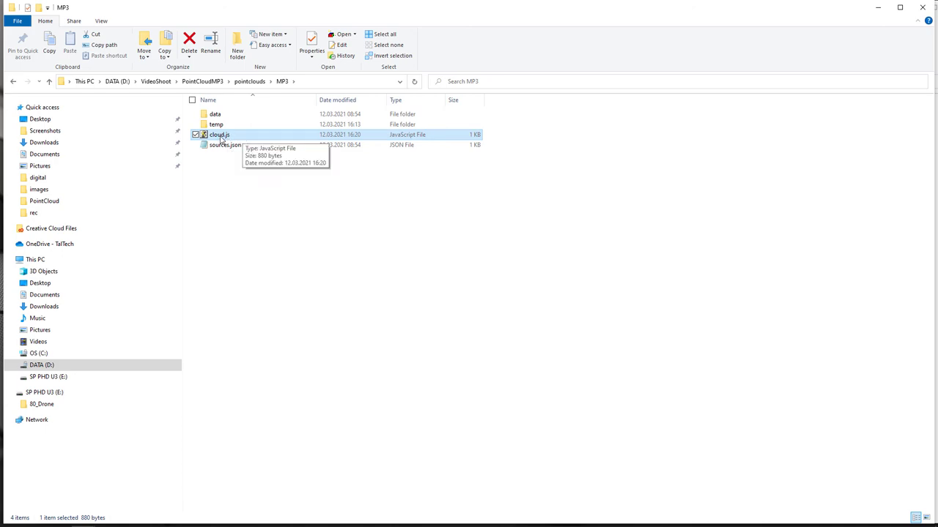
- Place the MP3 folder window beside the Potree Viewer and load cloud.js into the viewer
double_click(266, 15)
click(897, 11)
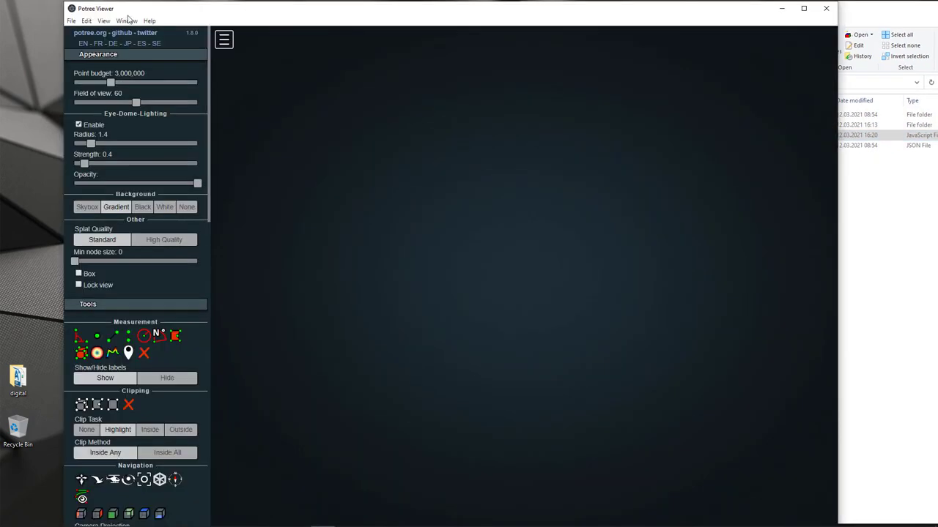
click(871, 22)
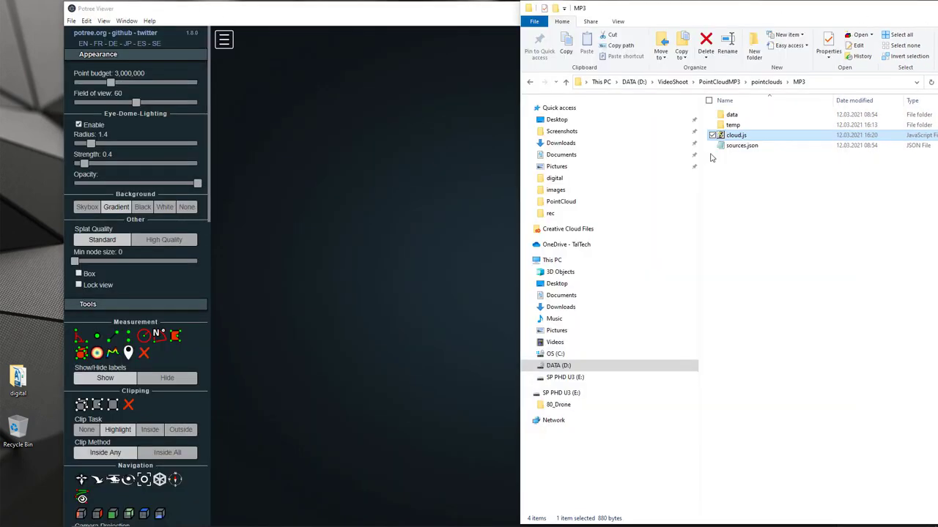
drag(736, 139, 359, 211)
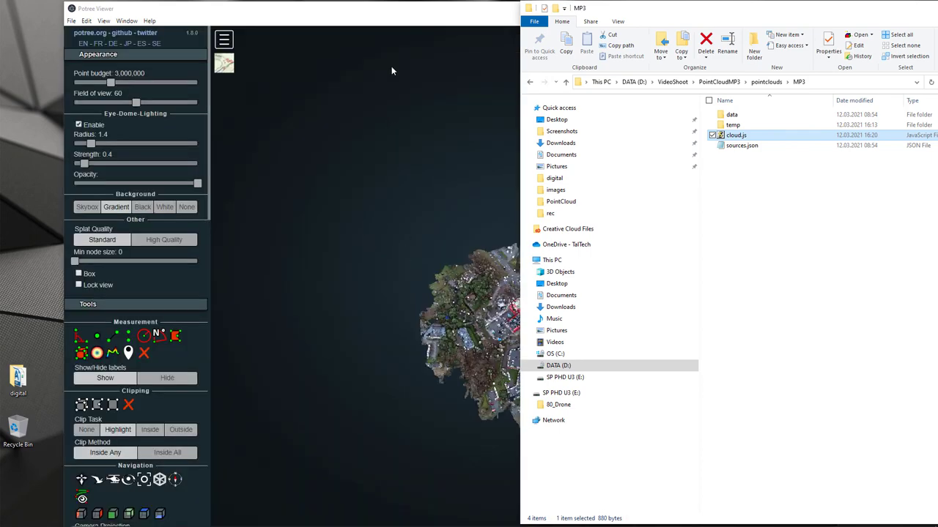
- Examine the red building and its surroundings in the maximised Potree Viewer, and minimise the viewer when done
key(super+Up)
drag(565, 383, 505, 278)
scroll(446, 210, up, 2)
scroll(467, 213, up, 6)
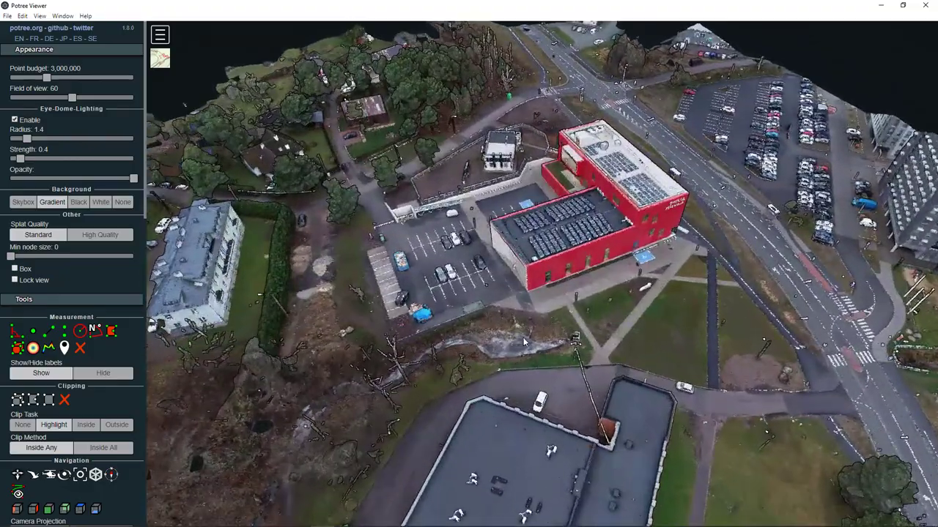
drag(525, 342, 811, 435)
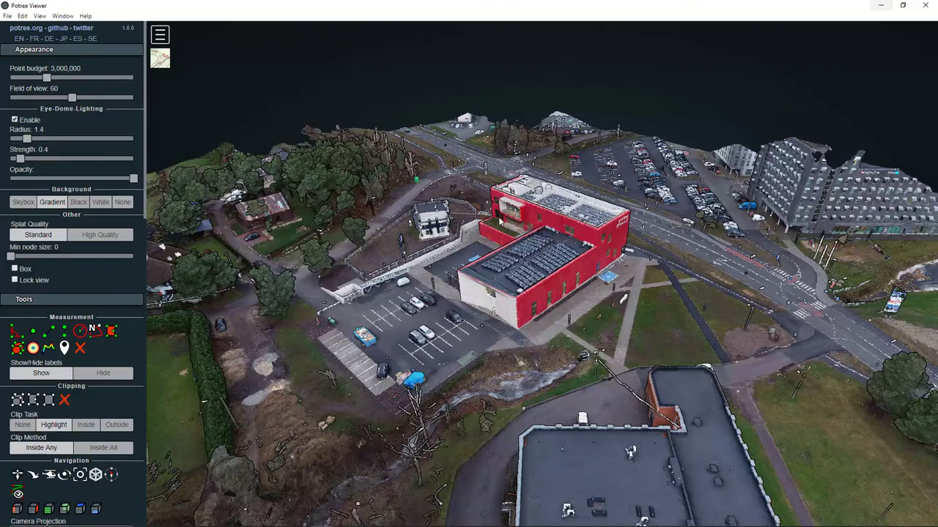
drag(464, 335, 905, 105)
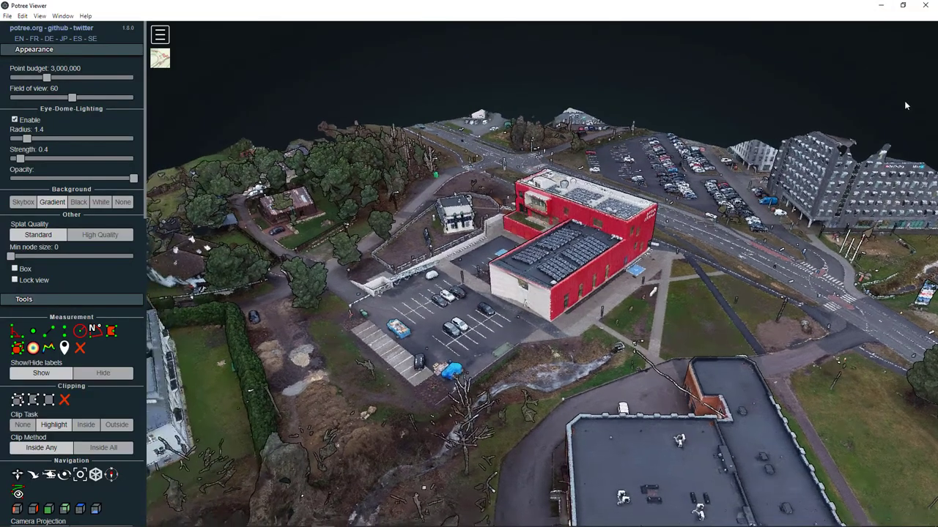
click(881, 6)
drag(771, 11, 467, 12)
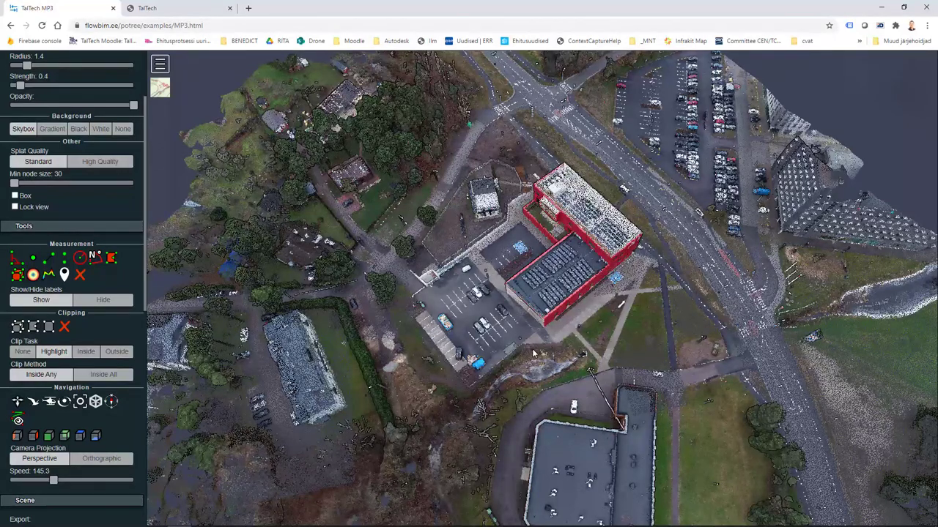
- Examine the web-hosted MP3 point cloud around the red building and its car park from several angles
drag(584, 319, 569, 344)
scroll(526, 259, up, 1)
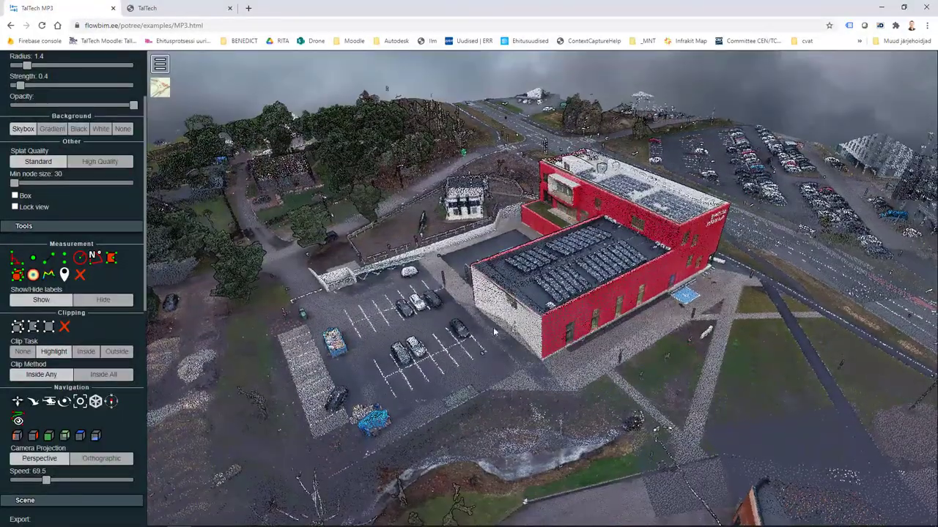
drag(493, 326, 400, 336)
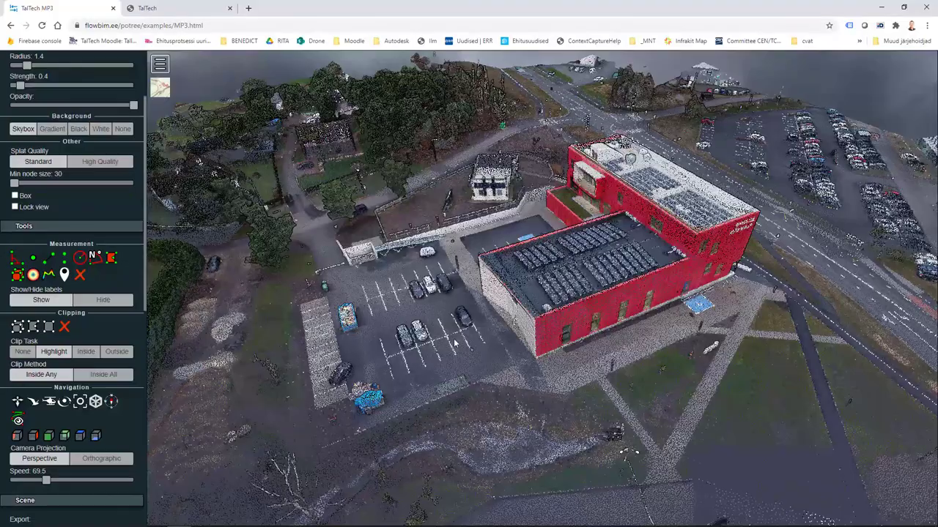
scroll(449, 338, up, 3)
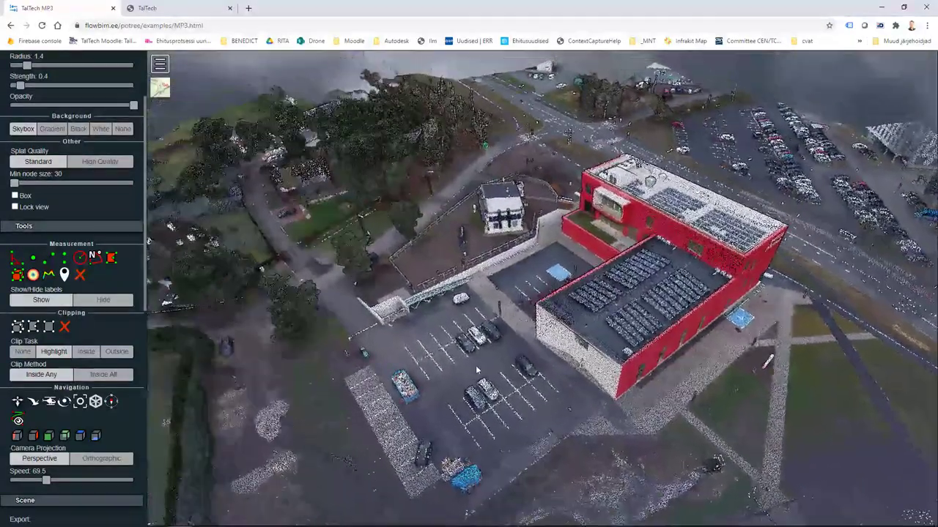
drag(477, 370, 549, 293)
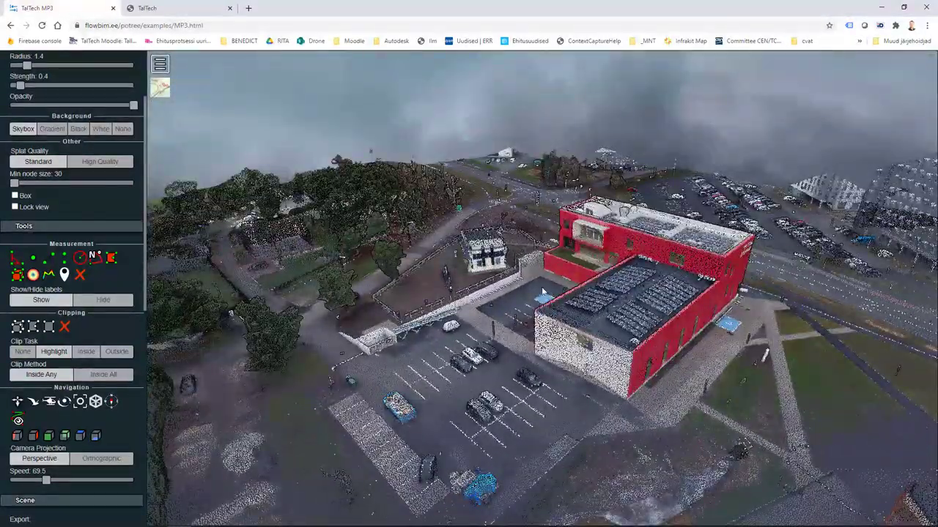